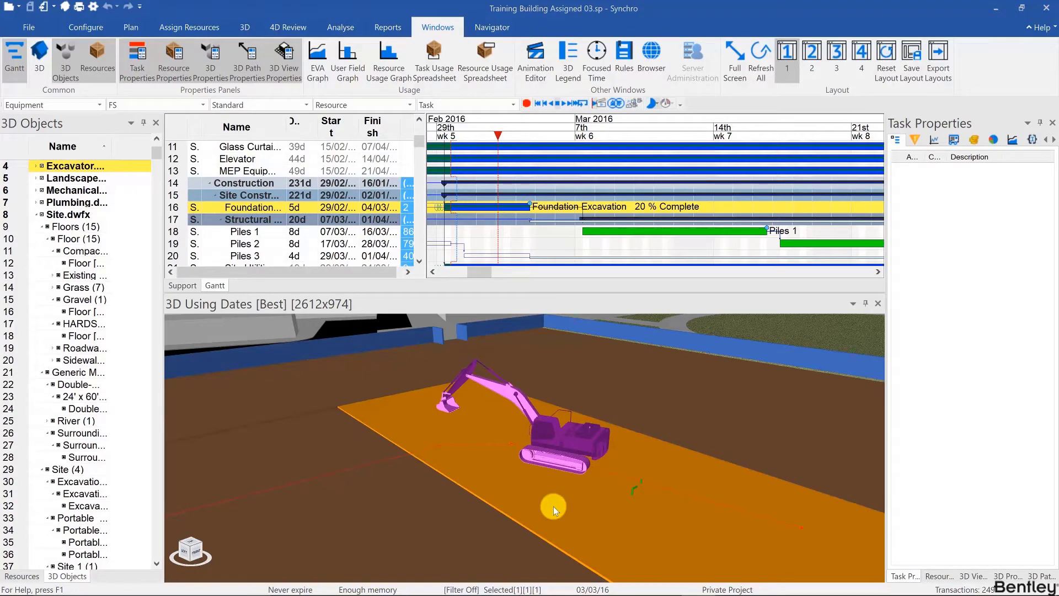
# Step: Open the Animation Editor's animation list and rename the default animation to Existing Animation
pyautogui.click(300, 35)
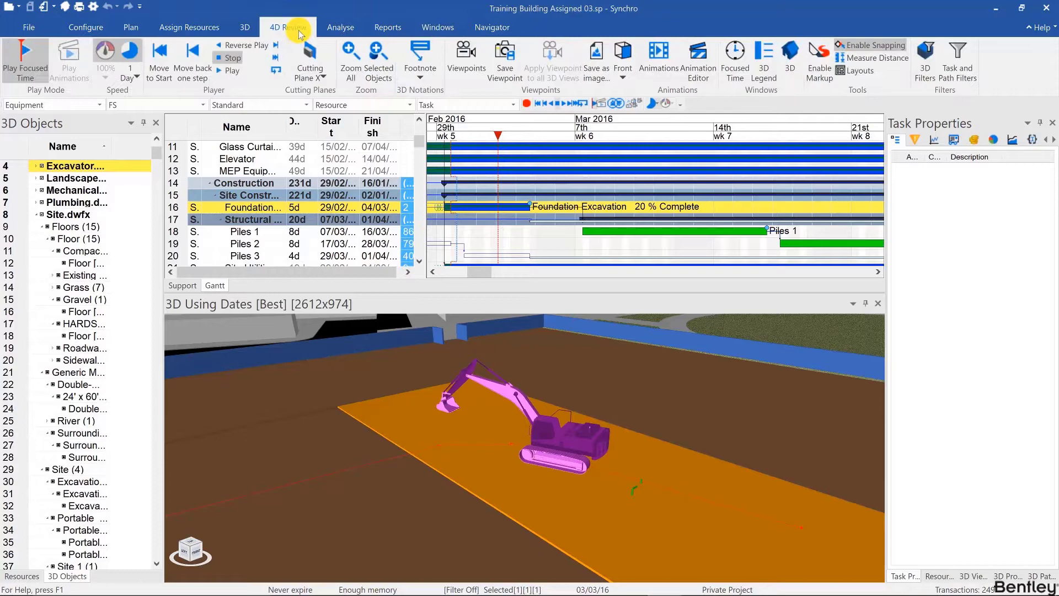
pyautogui.click(687, 69)
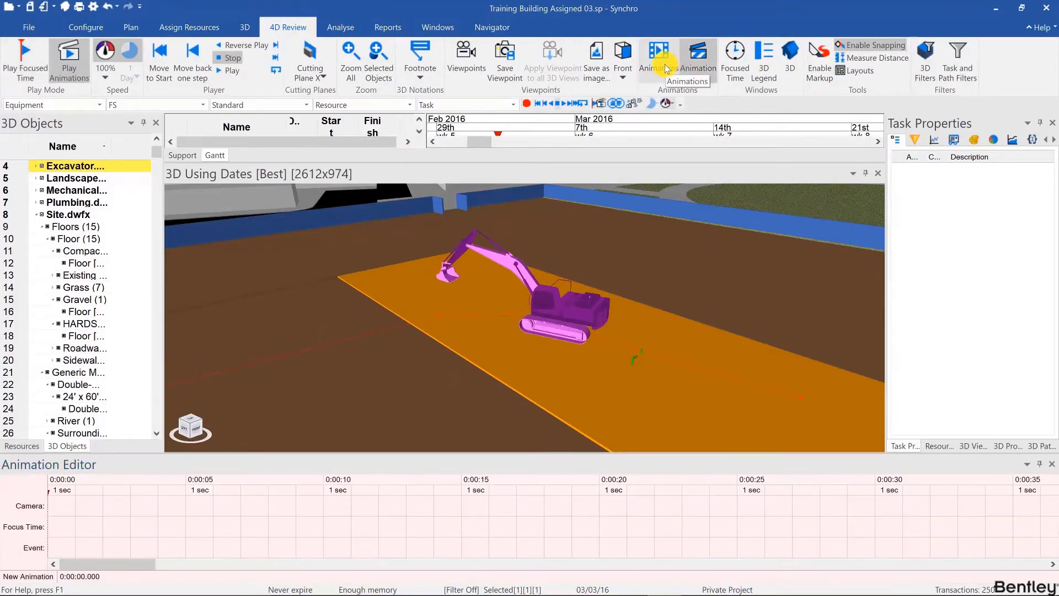
pyautogui.click(666, 68)
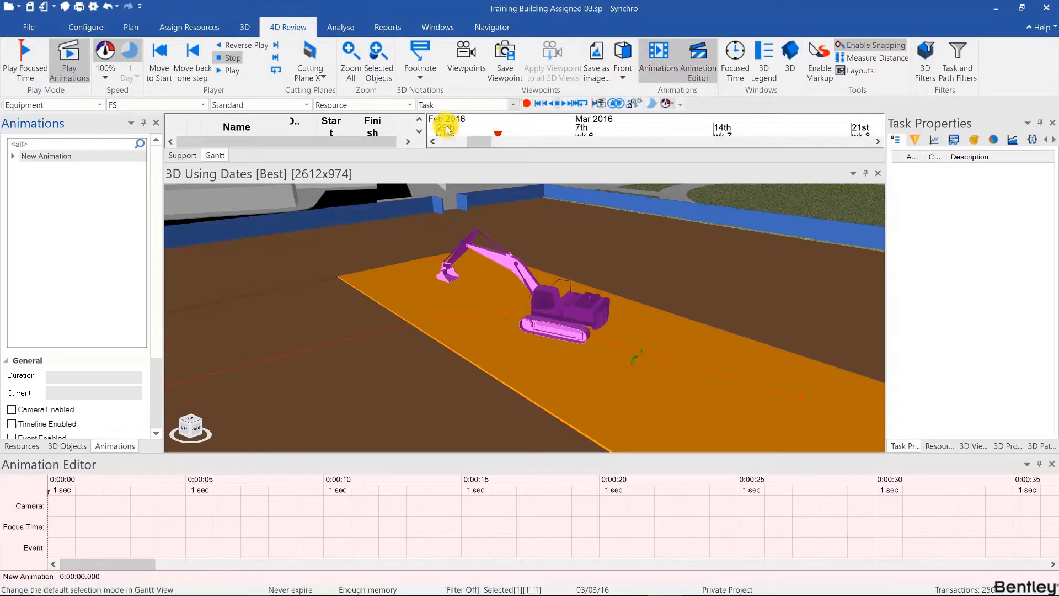
pyautogui.doubleClick(68, 157)
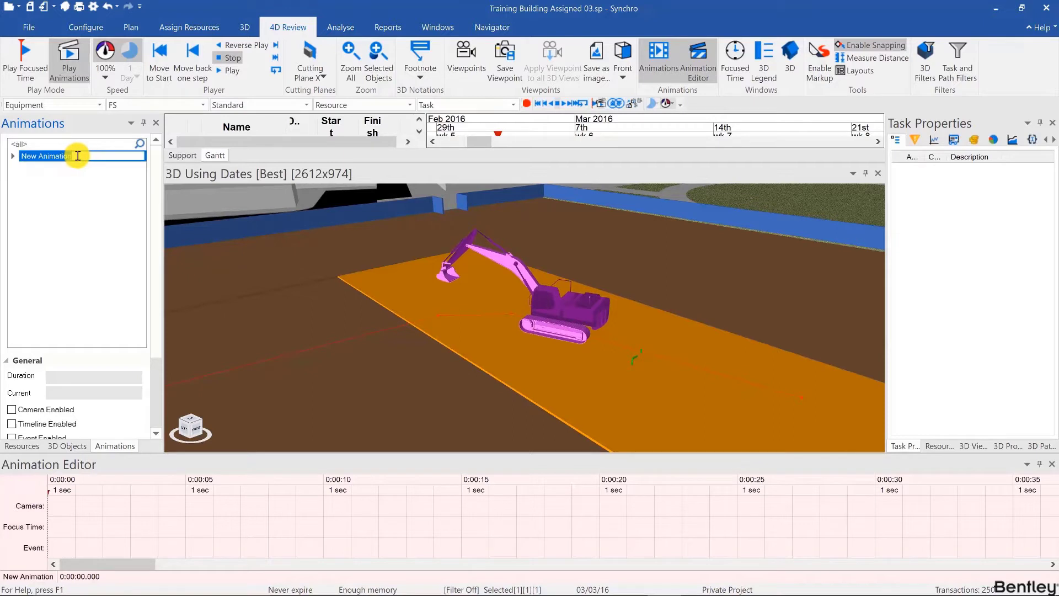
pyautogui.write('Existing')
pyautogui.press('Return')
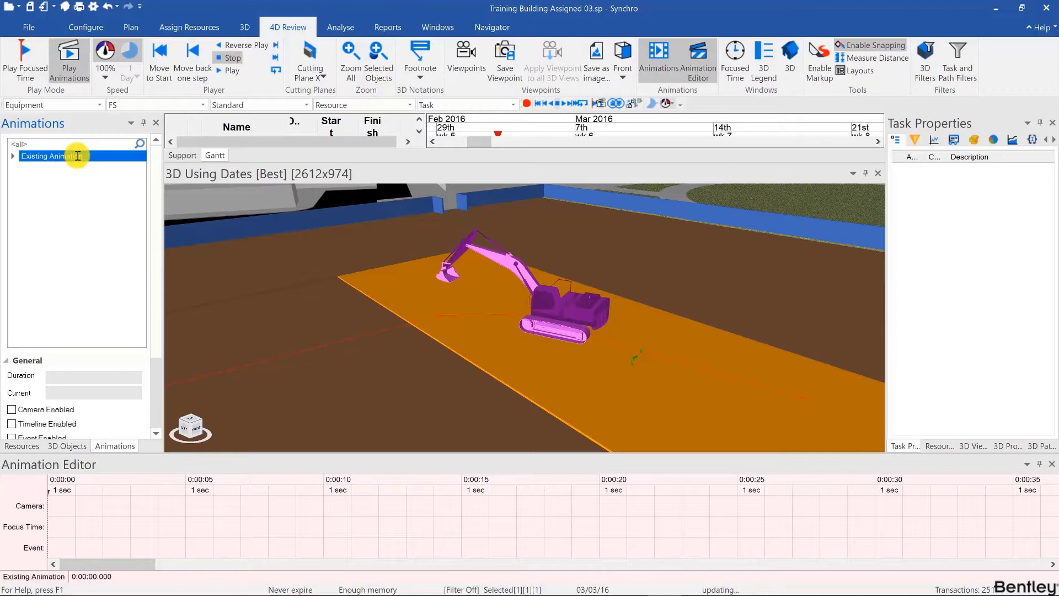
# Step: Add a new animation to the list and start naming it Training Animation
pyautogui.click(68, 166)
pyautogui.rightClick(69, 172)
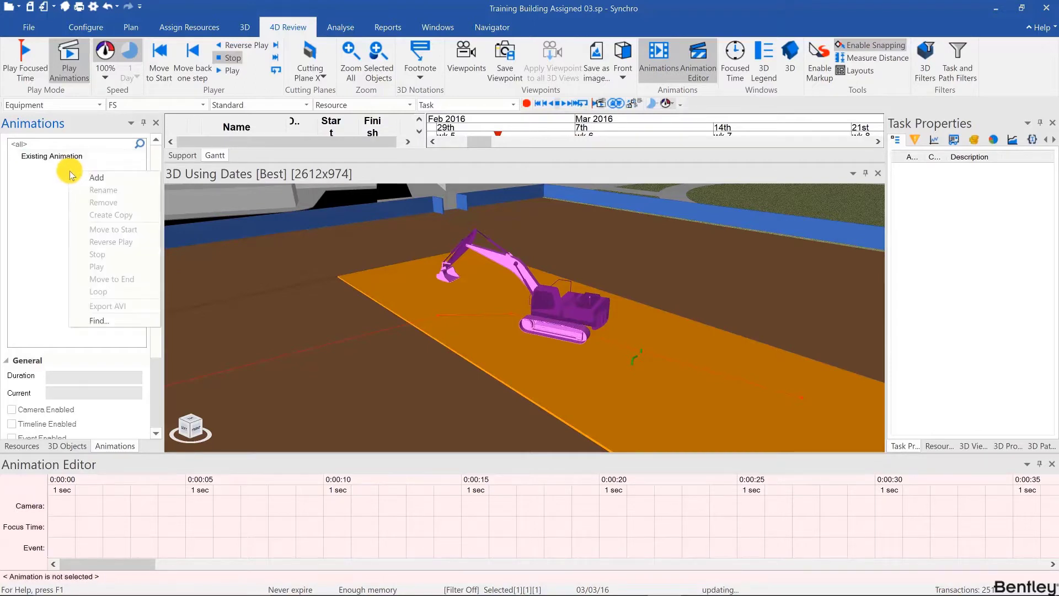
pyautogui.click(95, 177)
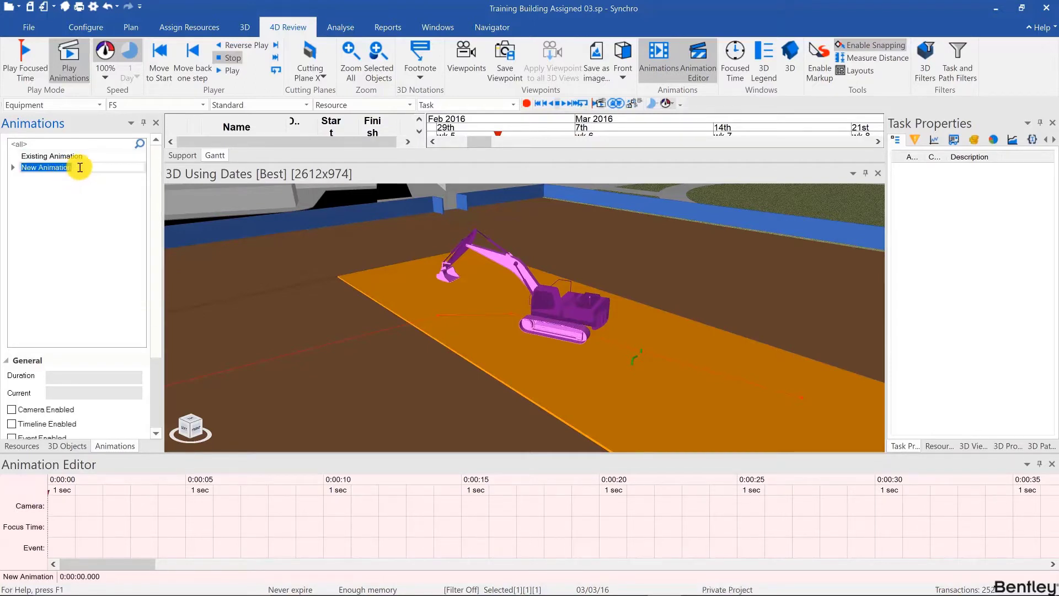
pyautogui.write('Training')
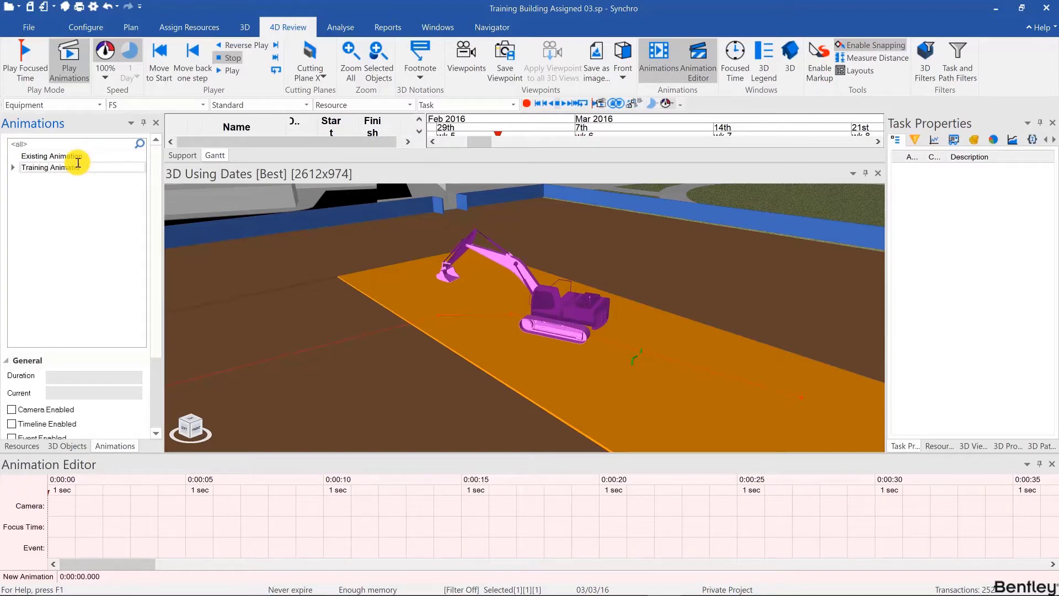
# Step: Confirm the Training Animation name and give the Gantt task list slightly more room
pyautogui.press('Return')
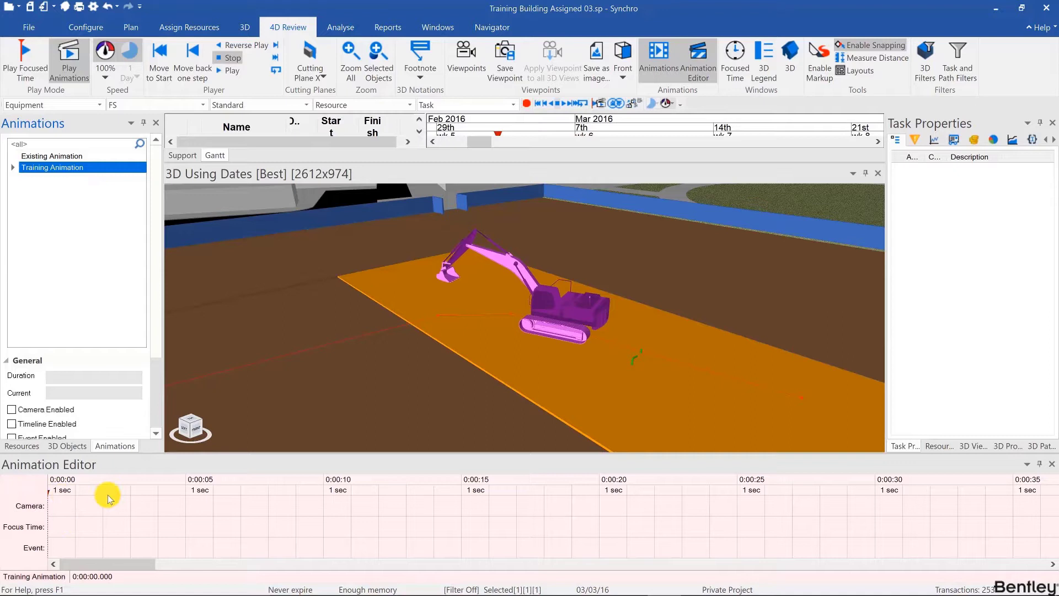
pyautogui.moveTo(330, 453); pyautogui.dragTo(300, 450)
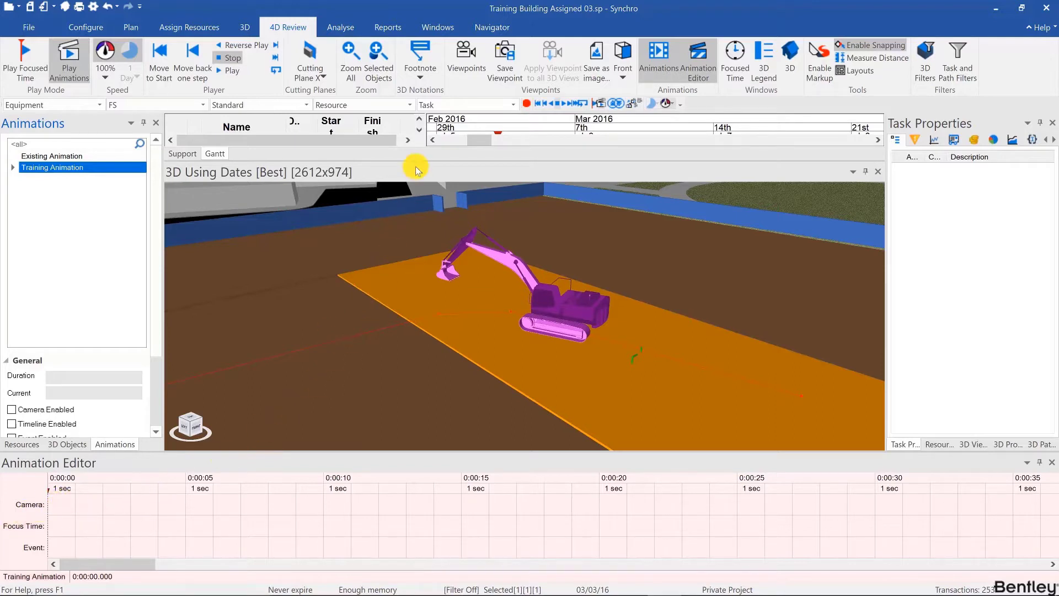
# Step: Orbit to a top-down site view and record the starting camera keyframe at 0:00
pyautogui.moveTo(419, 161); pyautogui.dragTo(415, 229)
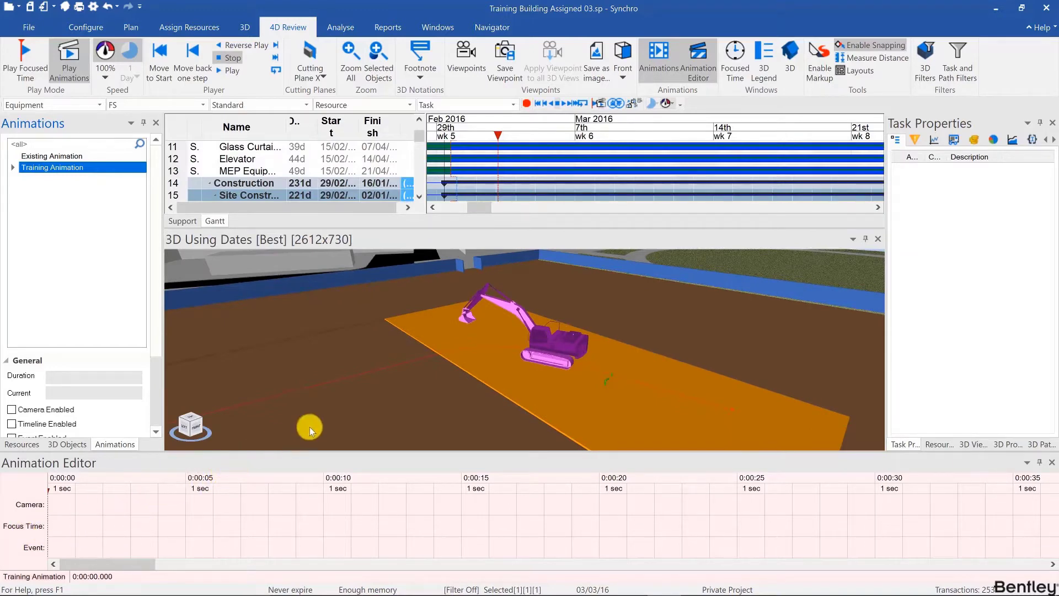
pyautogui.scroll(-3, 376, 405)
pyautogui.moveTo(376, 405); pyautogui.dragTo(472, 359)
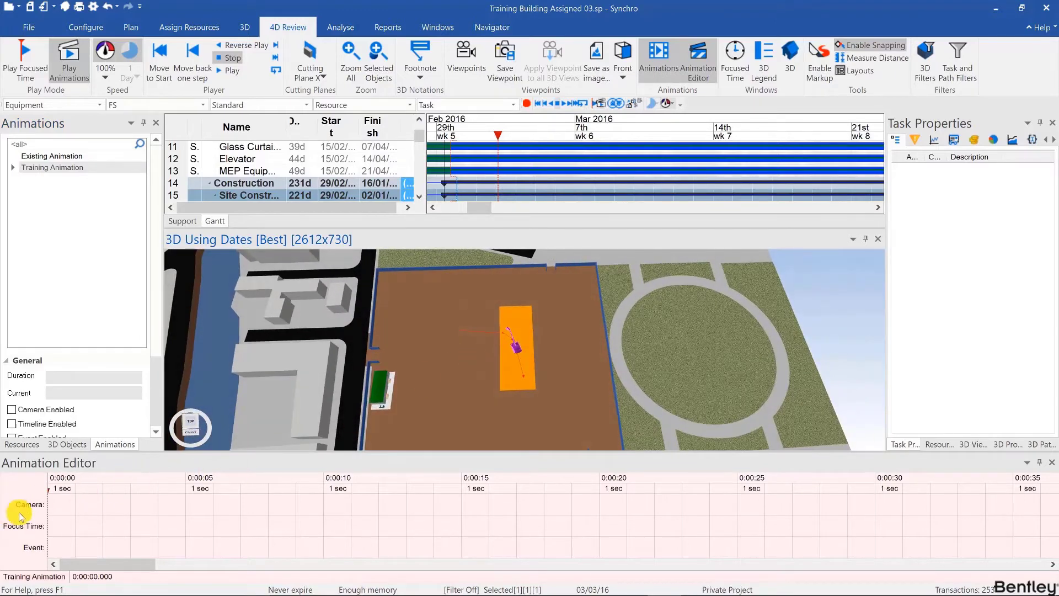
pyautogui.click(50, 507)
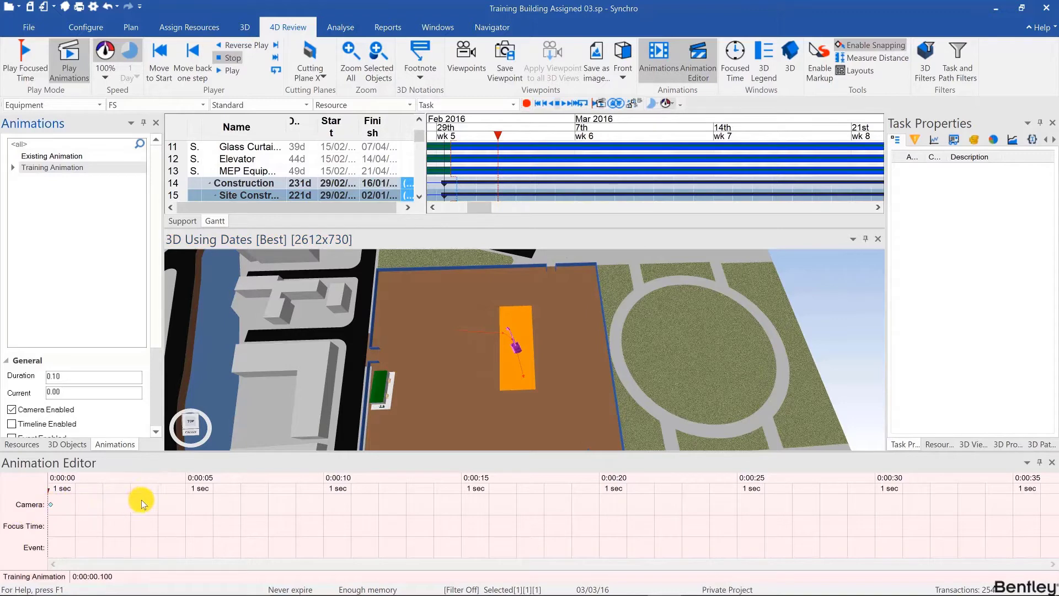
# Step: Orbit to an oblique excavator view, key it at 0:00:05, and preview the move
pyautogui.scroll(5, 536, 317)
pyautogui.moveTo(471, 366); pyautogui.dragTo(498, 348, button='middle')
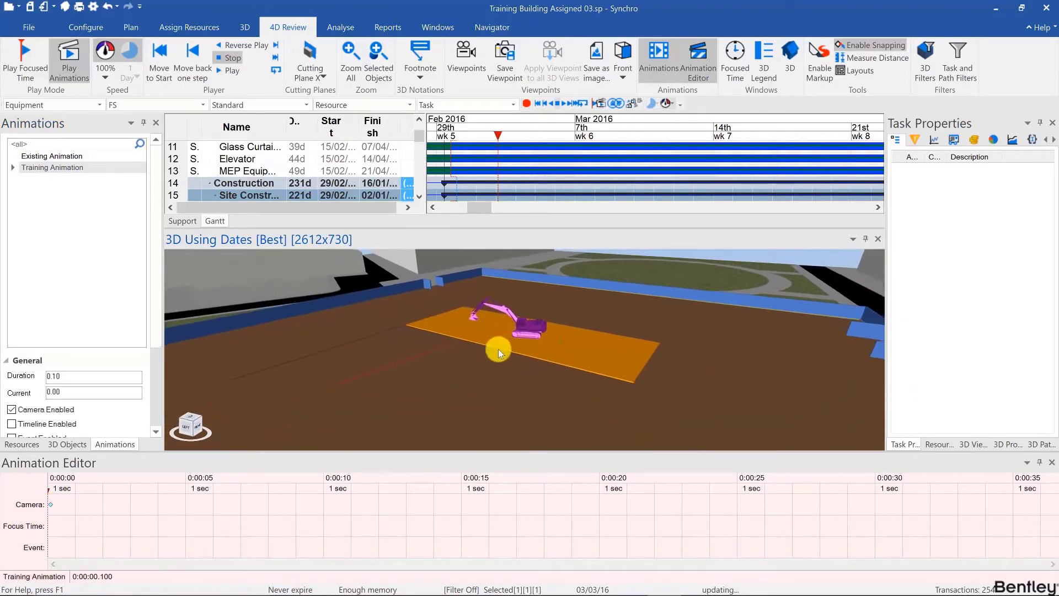
pyautogui.click(186, 505)
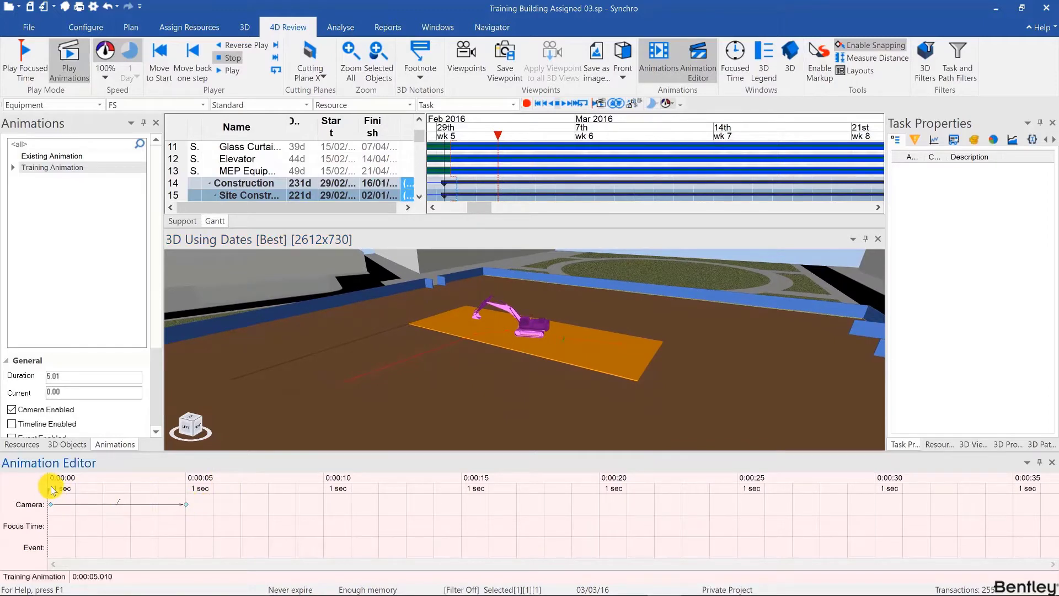
pyautogui.press('space')
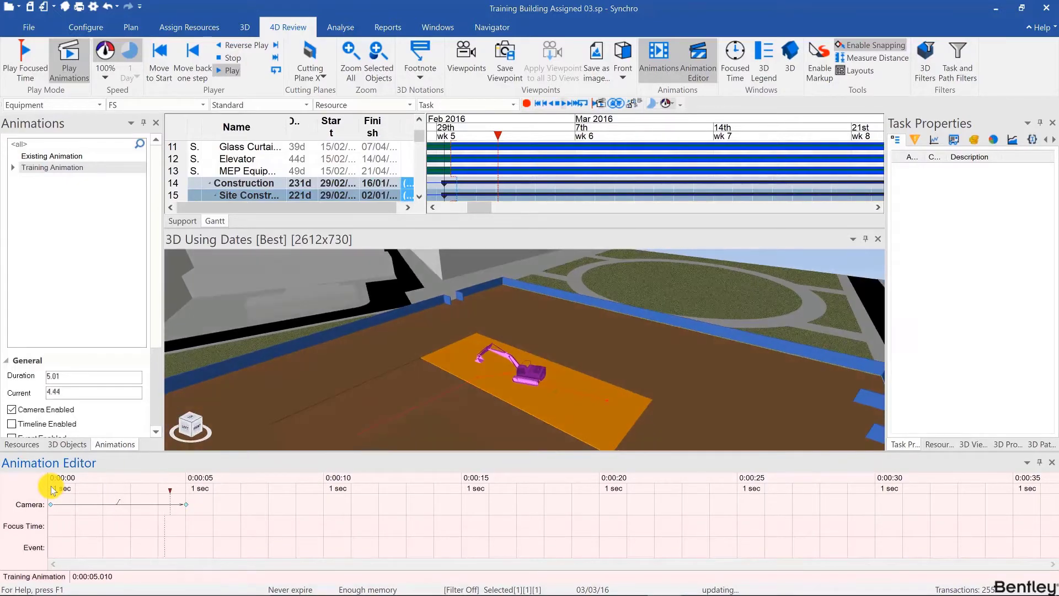
# Step: Add a third camera keyframe at about 2.4 s framing the excavator pad
pyautogui.click(113, 485)
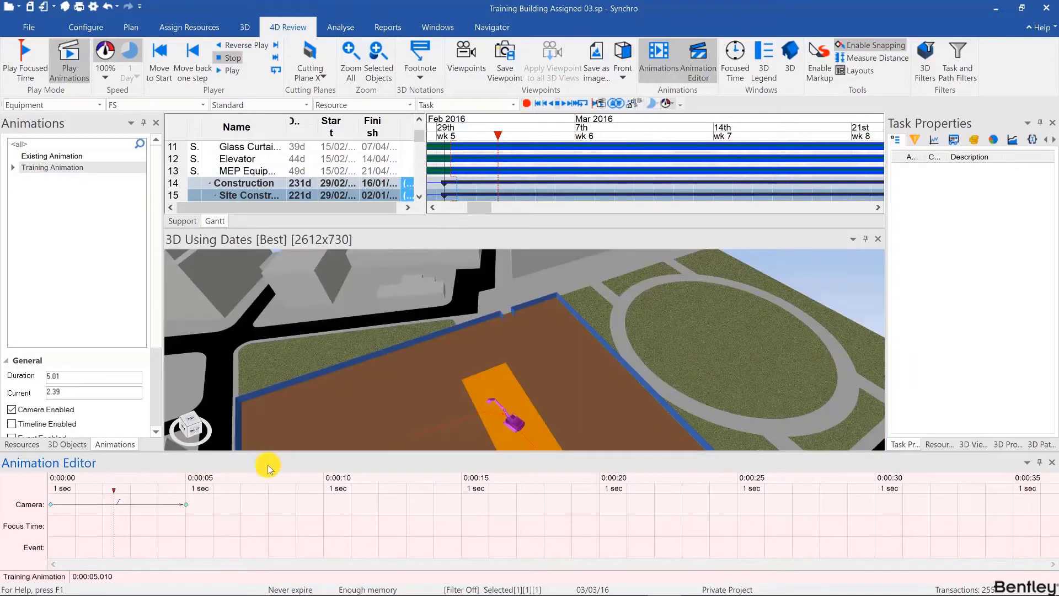
pyautogui.moveTo(481, 415); pyautogui.dragTo(494, 358)
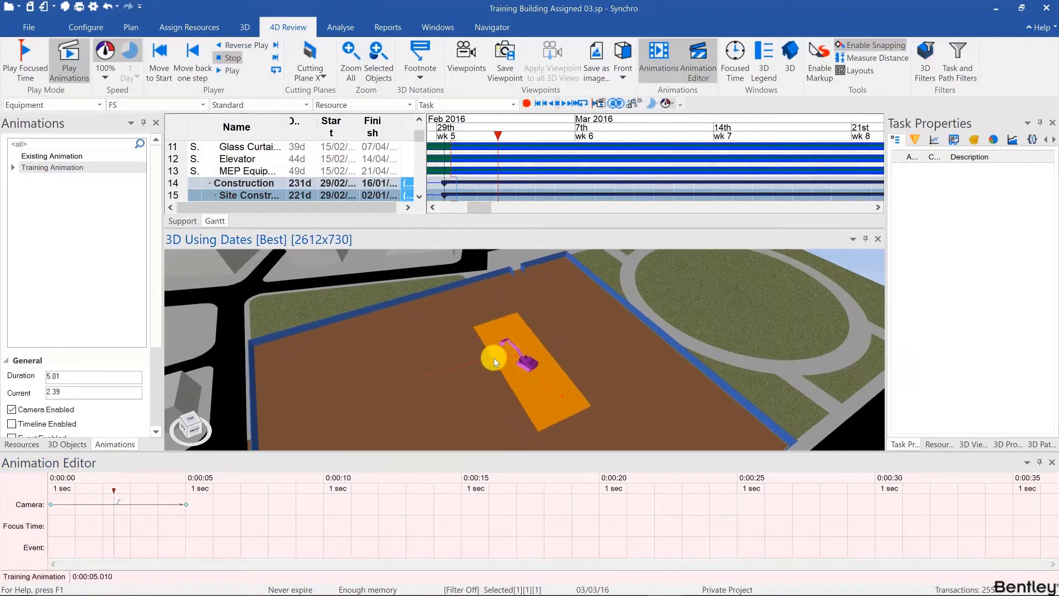
pyautogui.click(113, 504)
pyautogui.click(53, 488)
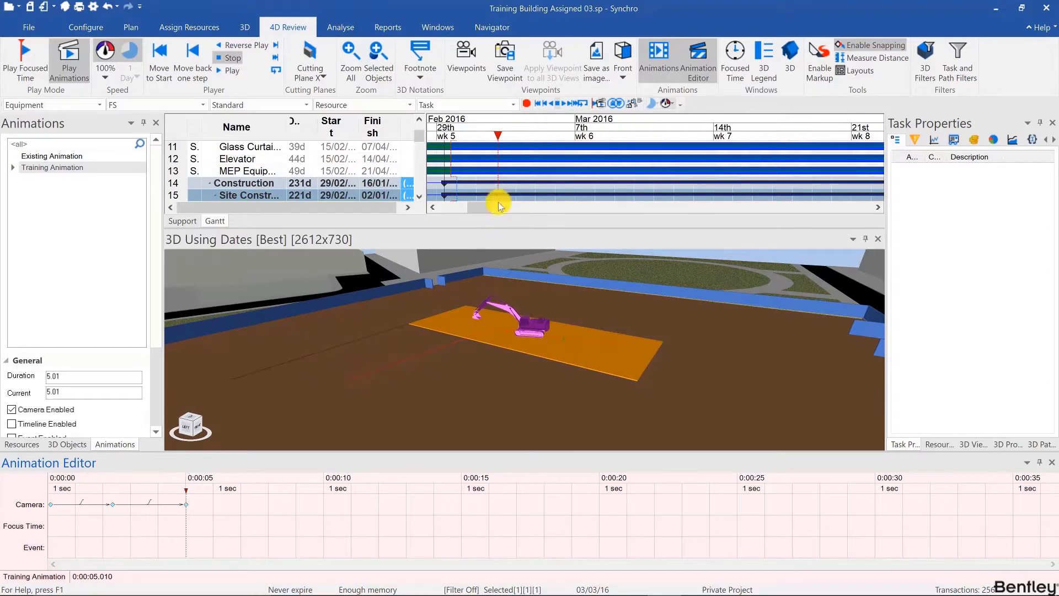
# Step: Set the focus date to 02/02/16 and record a focus-time keyframe at 0:00
pyautogui.keyDown('ctrl'); pyautogui.scroll(-5, 516, 170); pyautogui.keyUp('ctrl')
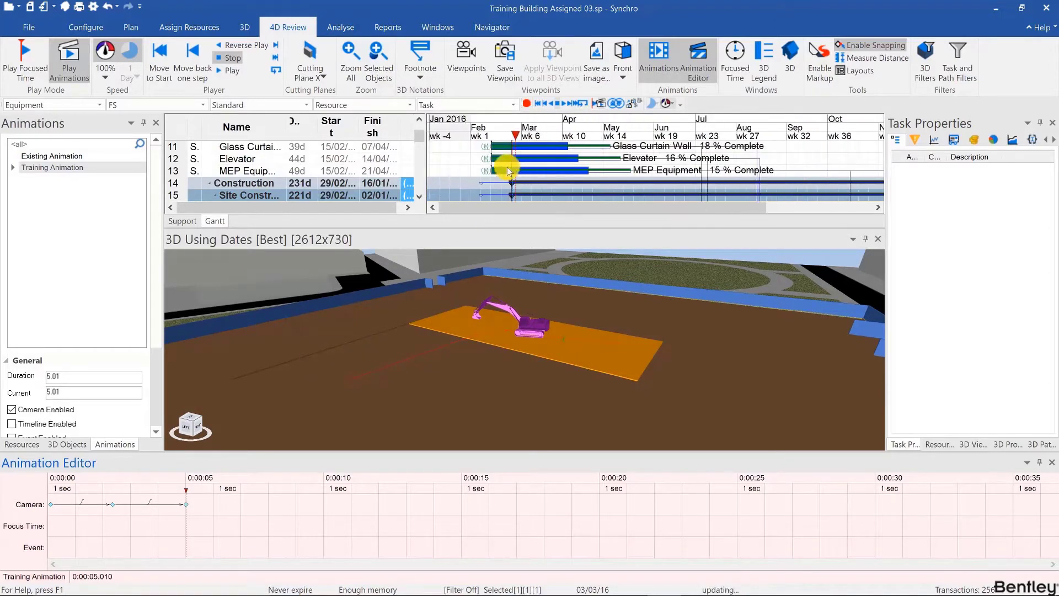
pyautogui.click(474, 138)
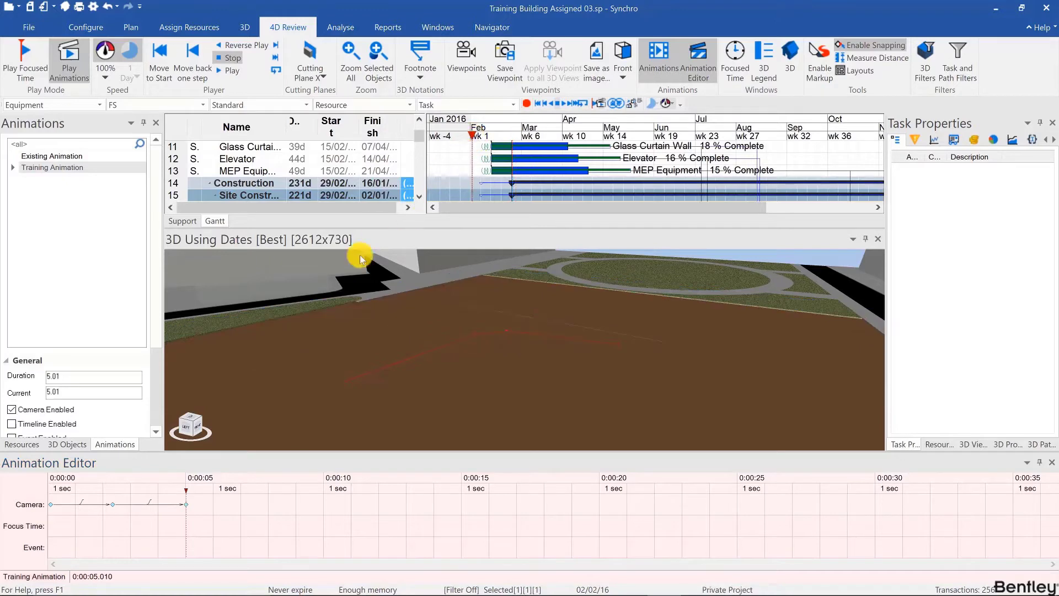
pyautogui.click(50, 527)
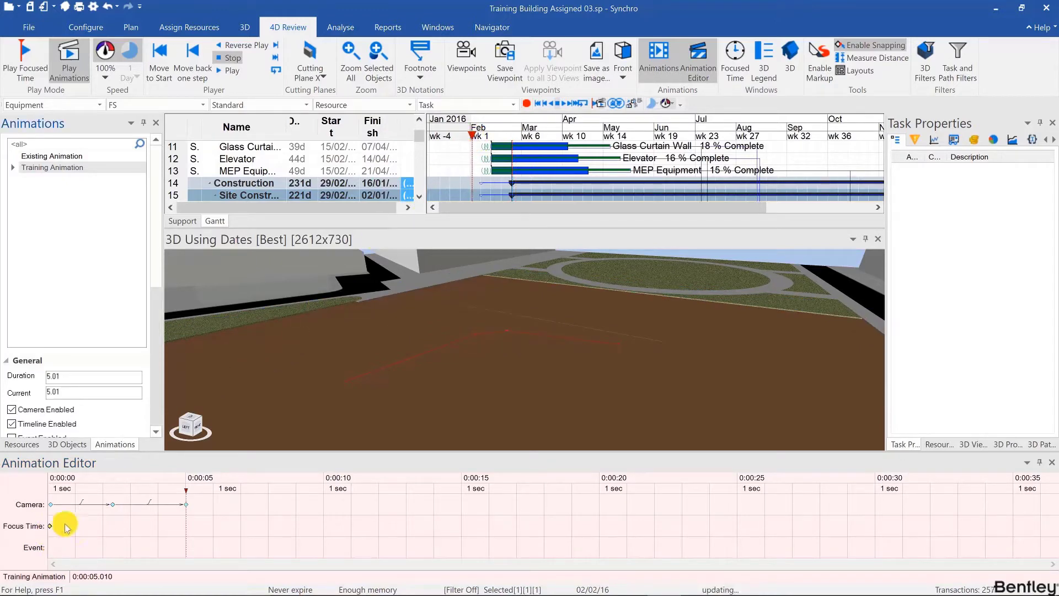
# Step: Move focus to 23/03/17, key it at ten seconds, and replay from the start
pyautogui.keyDown('ctrl'); pyautogui.scroll(-2, 692, 176); pyautogui.keyUp('ctrl')
pyautogui.keyDown('ctrl'); pyautogui.scroll(-2, 662, 168); pyautogui.keyUp('ctrl')
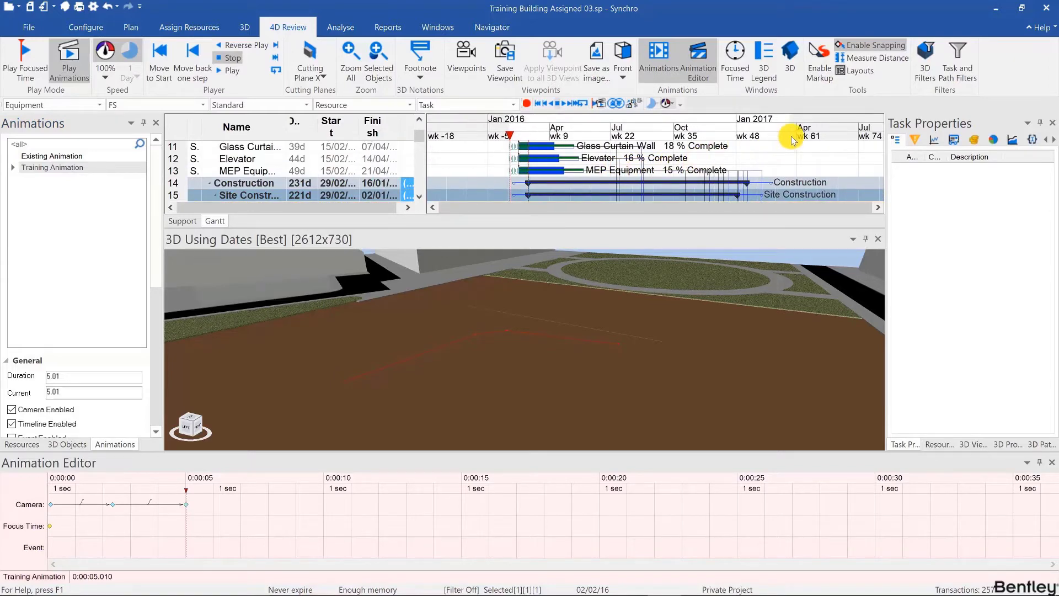
pyautogui.click(791, 138)
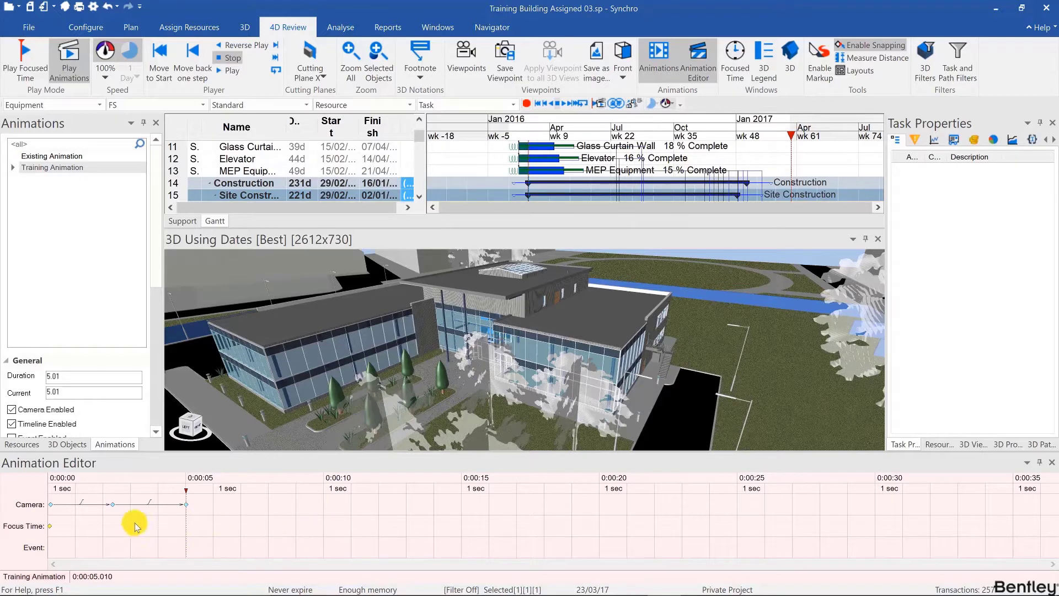
pyautogui.click(324, 527)
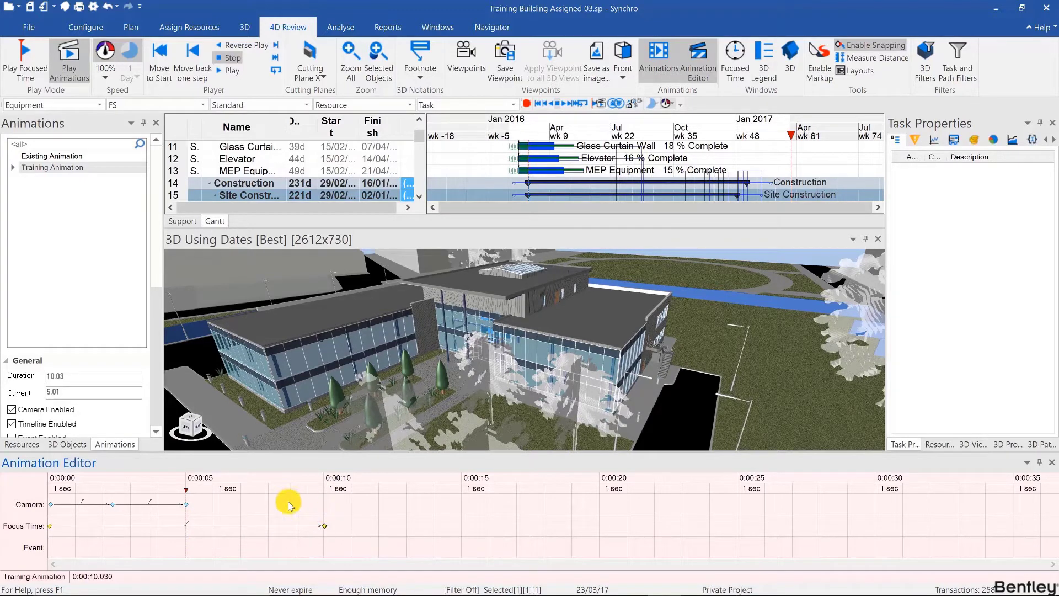
pyautogui.click(57, 491)
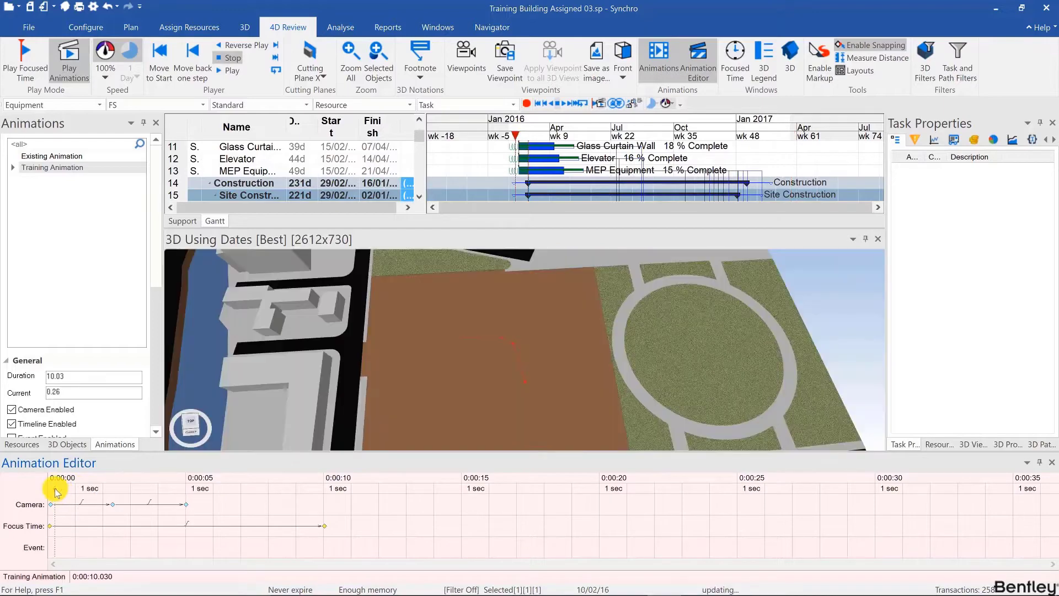
pyautogui.press('space')
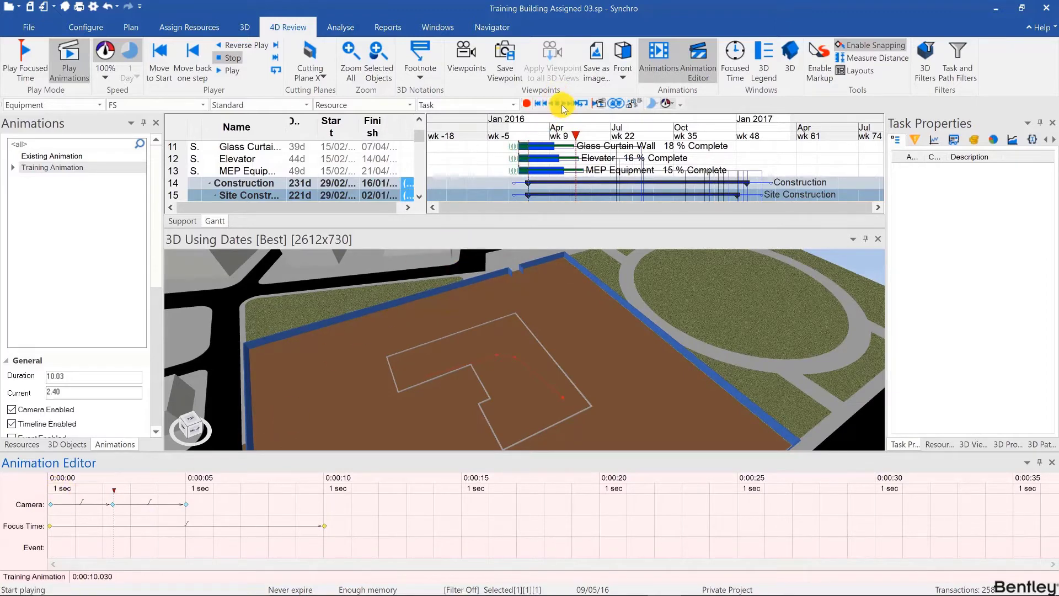
pyautogui.press('space')
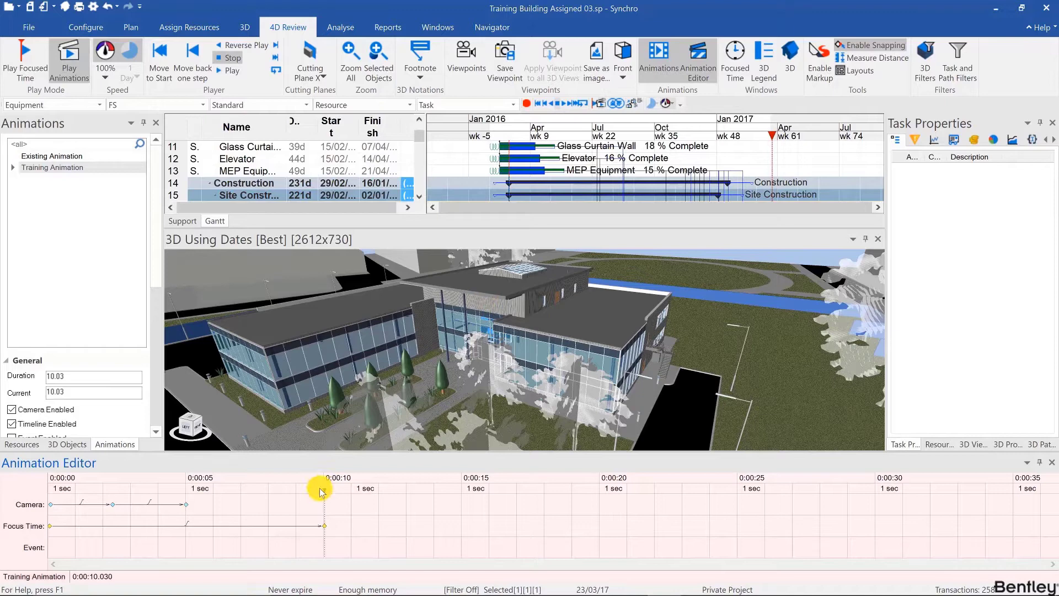
pyautogui.moveTo(323, 492); pyautogui.dragTo(121, 488)
# Step: Add a focus-time keyframe near 2.9 s, then drag it later toward about 4 s
pyautogui.press('space')
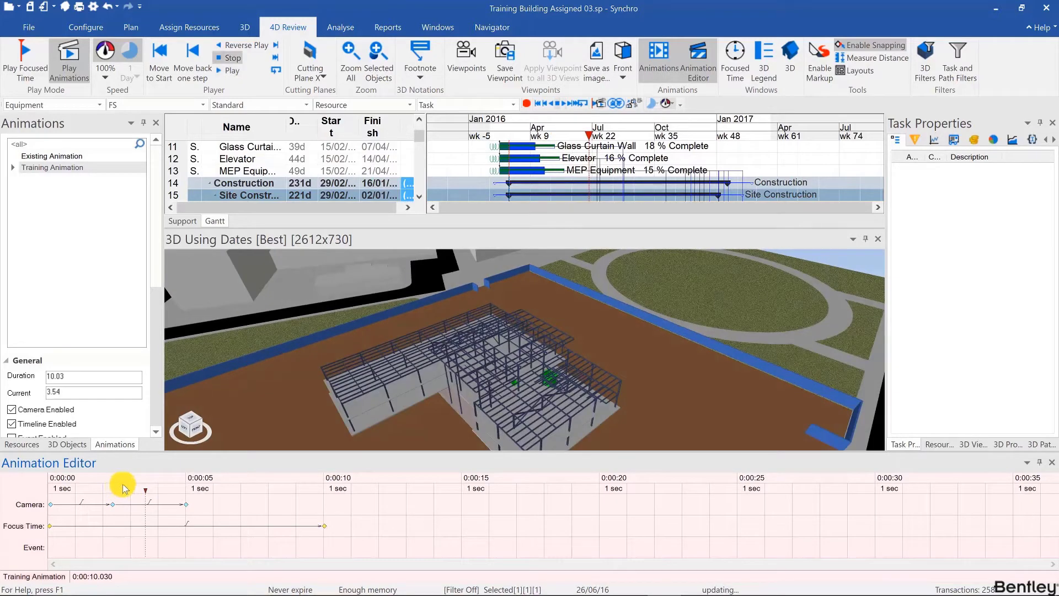
pyautogui.click(128, 488)
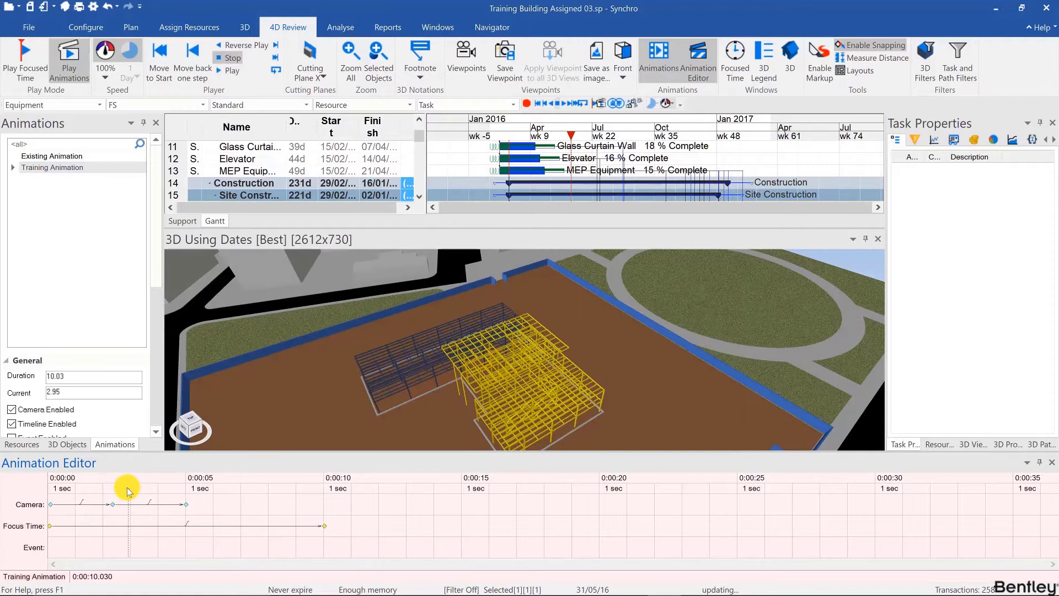
pyautogui.moveTo(127, 487)
pyautogui.mouseDown()
pyautogui.moveTo(113, 490)
pyautogui.moveTo(122, 492)
pyautogui.mouseUp()
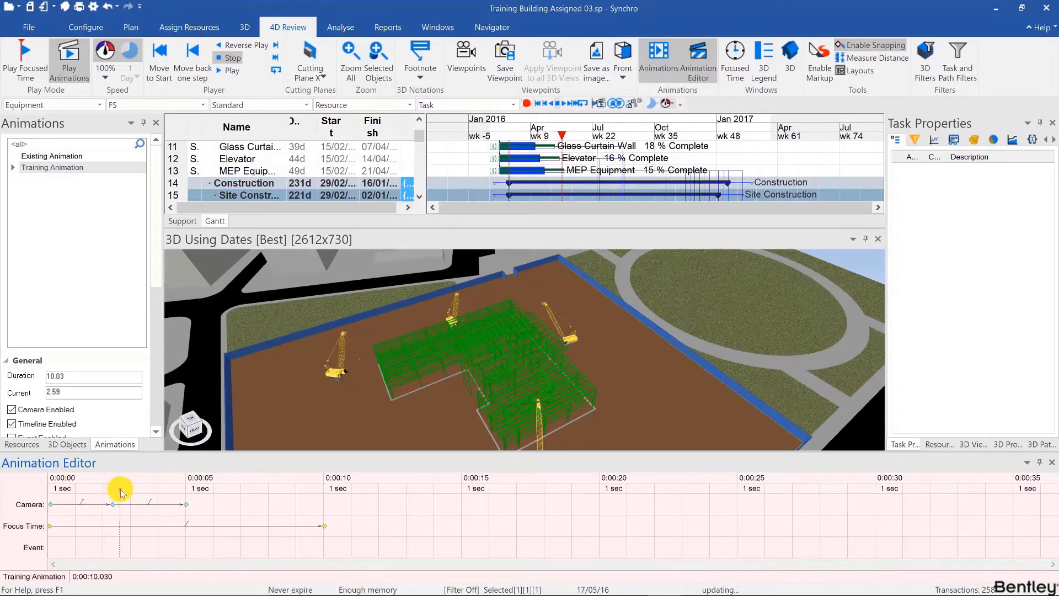
pyautogui.click(120, 524)
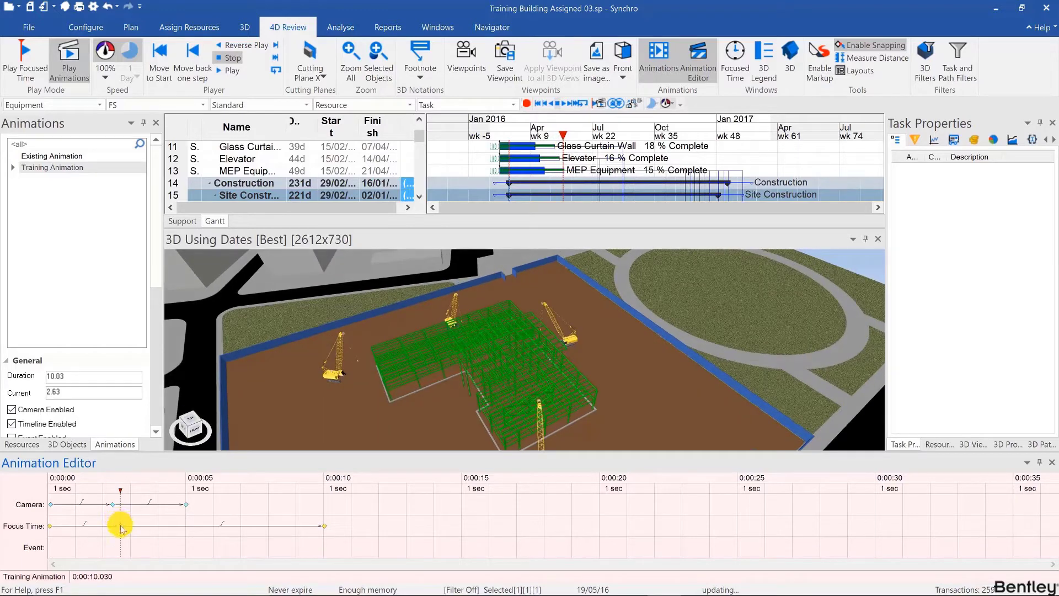
pyautogui.click(130, 491)
pyautogui.click(137, 488)
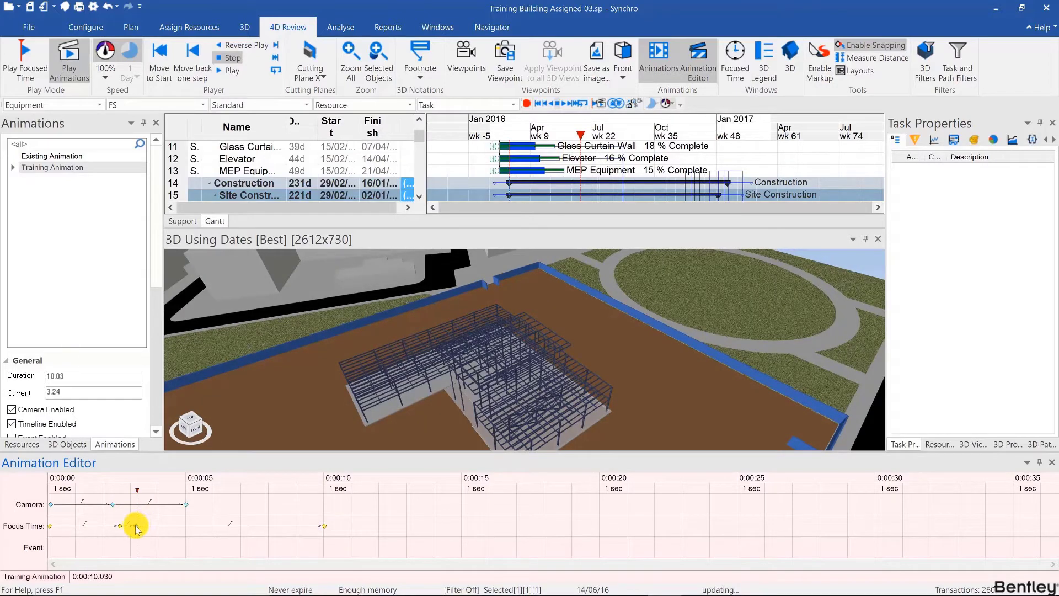
pyautogui.moveTo(136, 525); pyautogui.dragTo(177, 526)
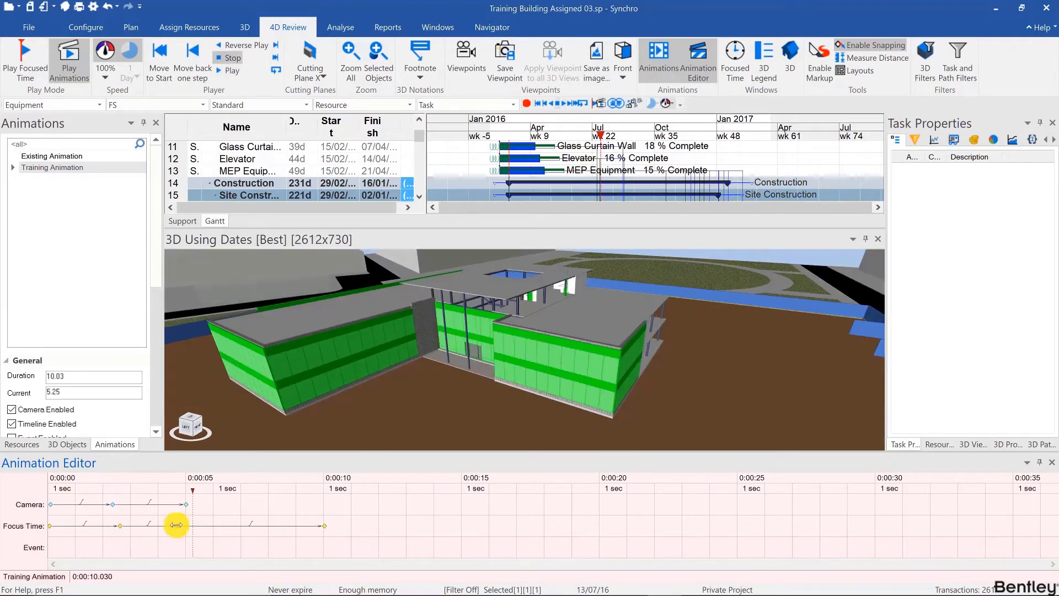
# Step: Drag the last focus-time and camera keyframes out to about 0:00:15 and replay the animation
pyautogui.moveTo(195, 525); pyautogui.dragTo(326, 526)
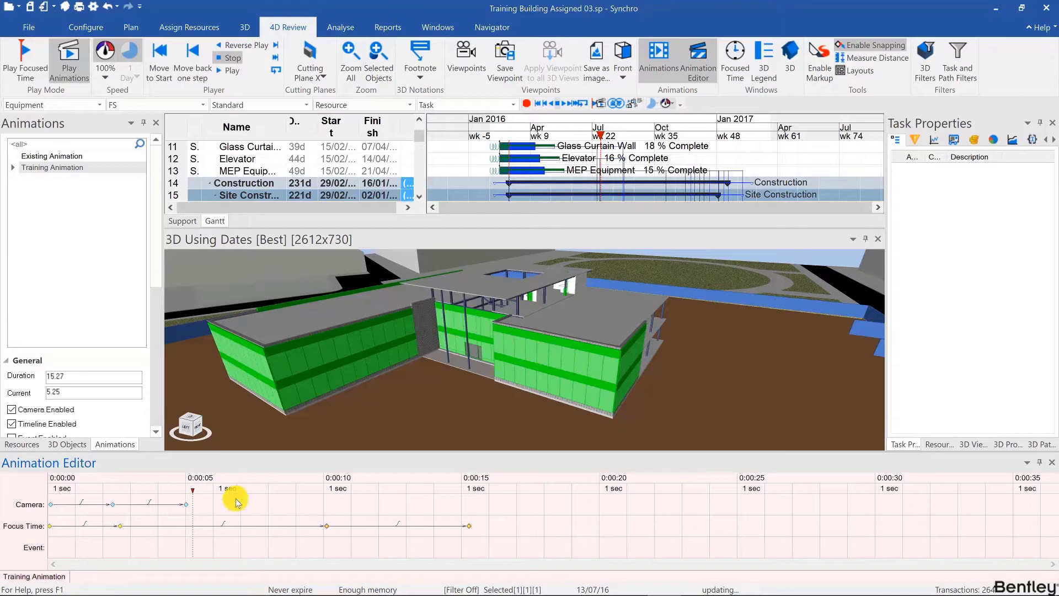
pyautogui.press('space')
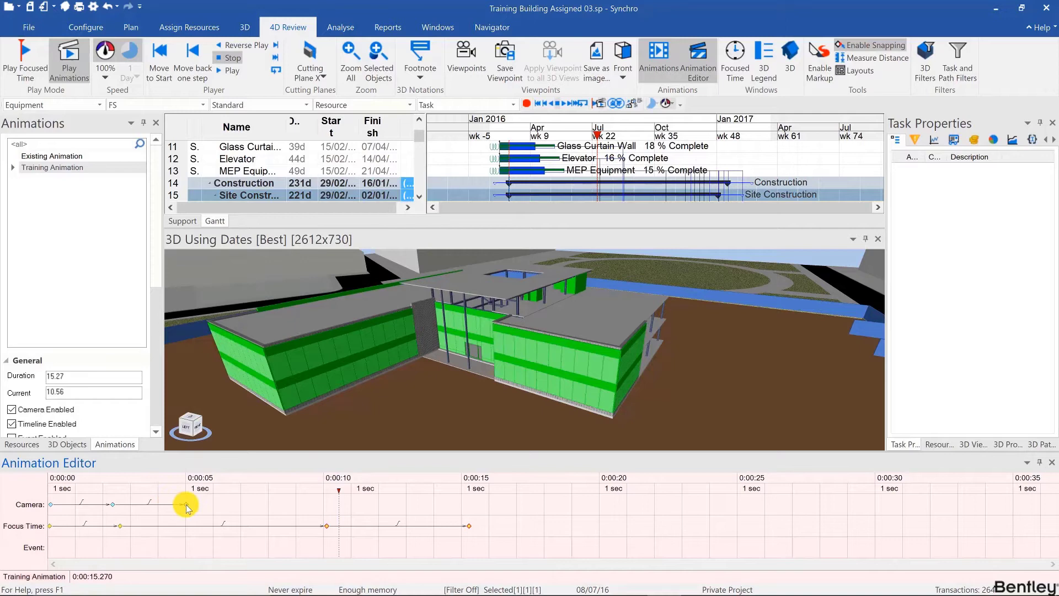
pyautogui.moveTo(187, 505); pyautogui.dragTo(472, 506)
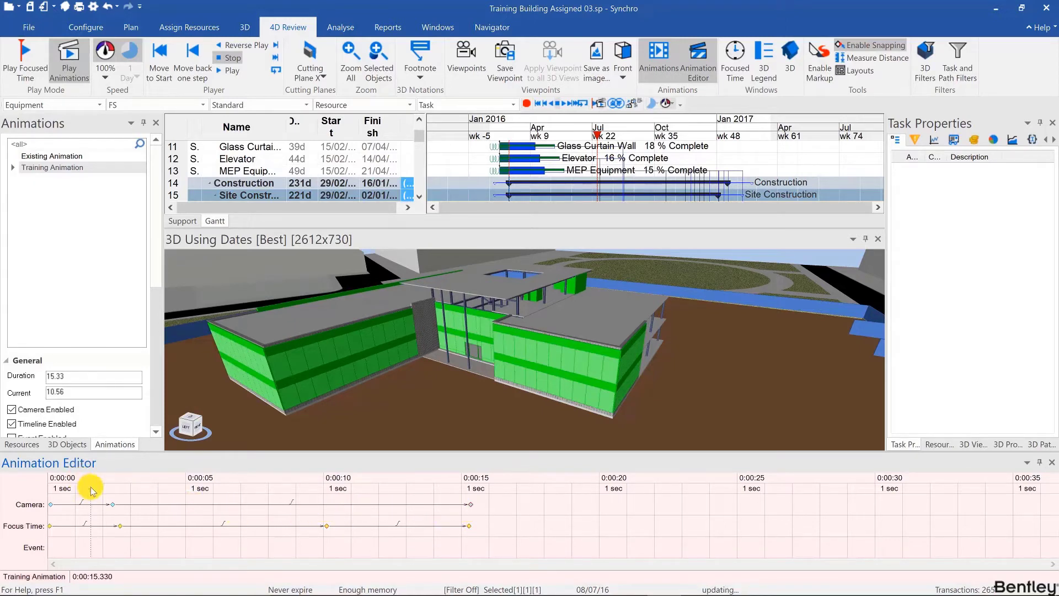
pyautogui.click(91, 491)
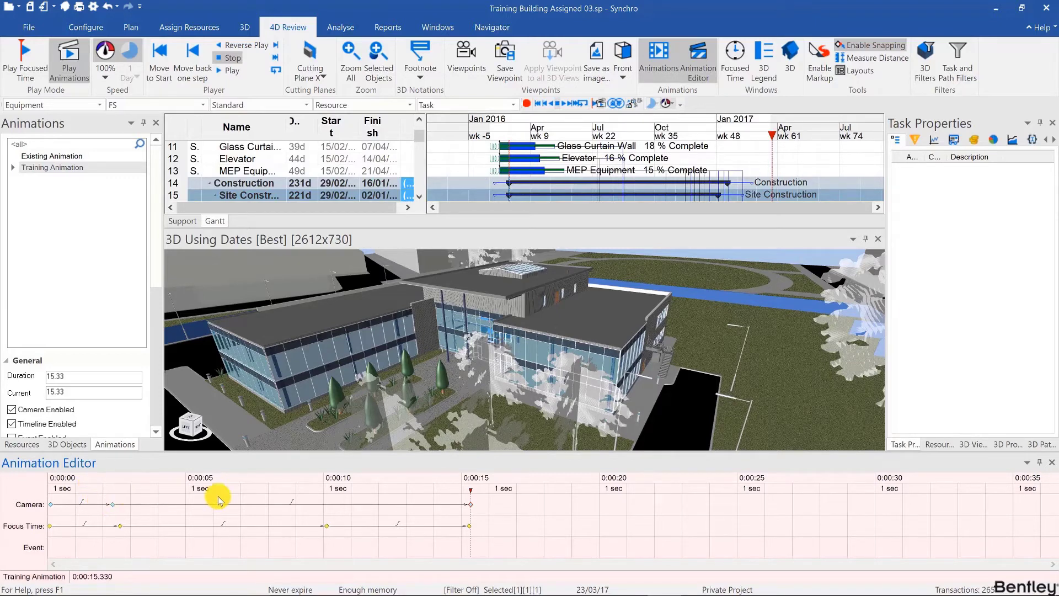
# Step: Make the 0:00:15 camera keyframe use the aerial view and add a close-up keyframe at 18.77 s
pyautogui.rightClick(120, 528)
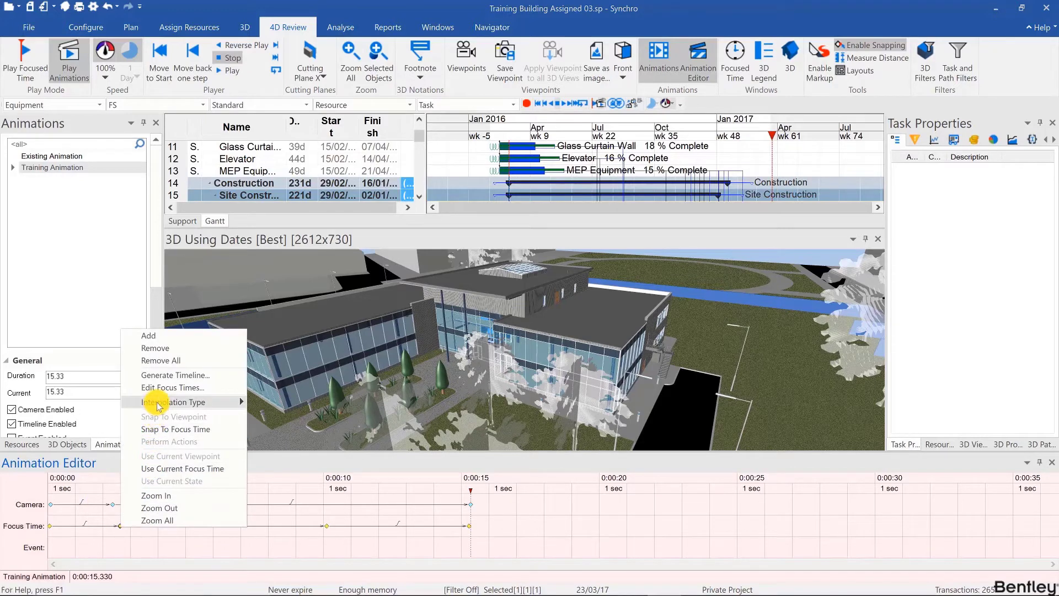
pyautogui.moveTo(159, 407)
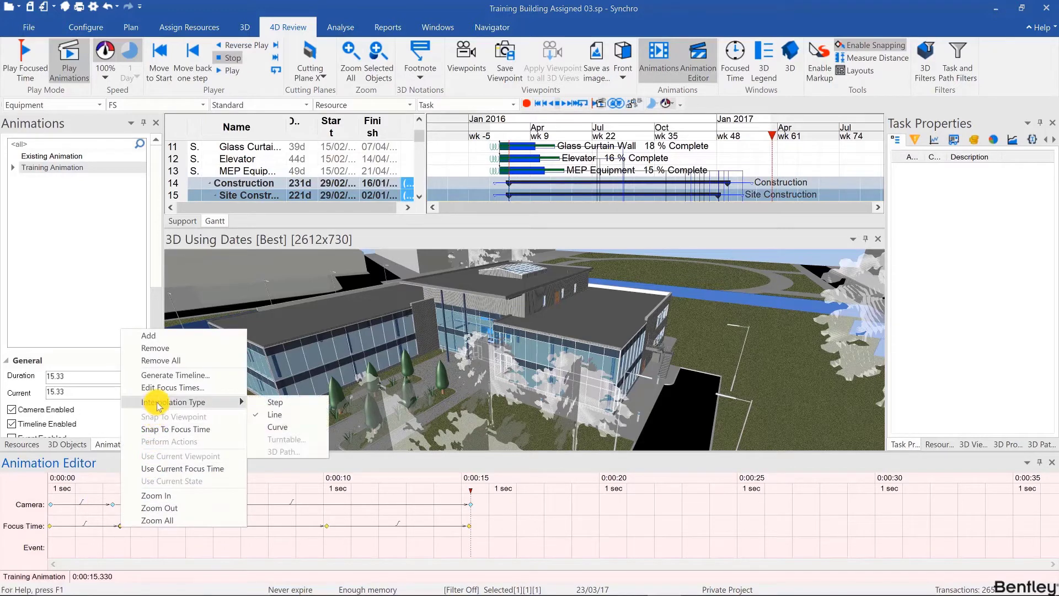
pyautogui.click(259, 549)
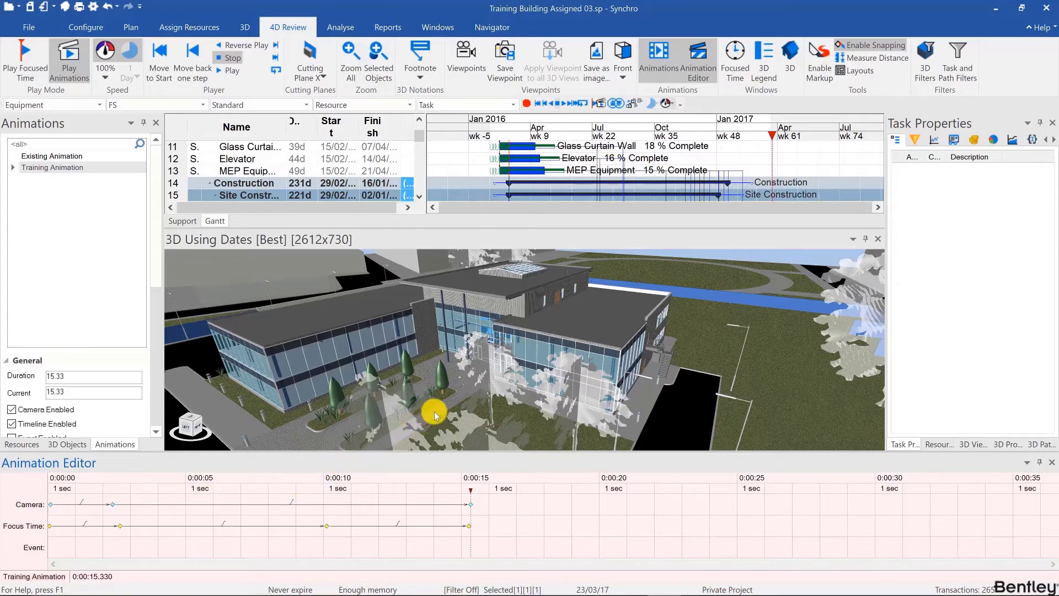
pyautogui.scroll(-5, 447, 406)
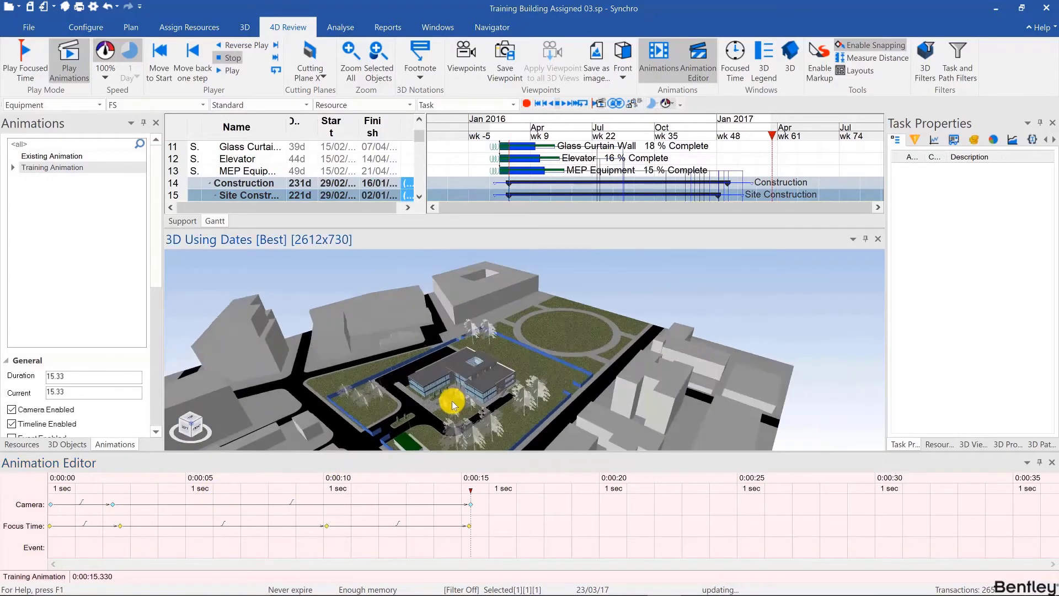
pyautogui.rightClick(471, 505)
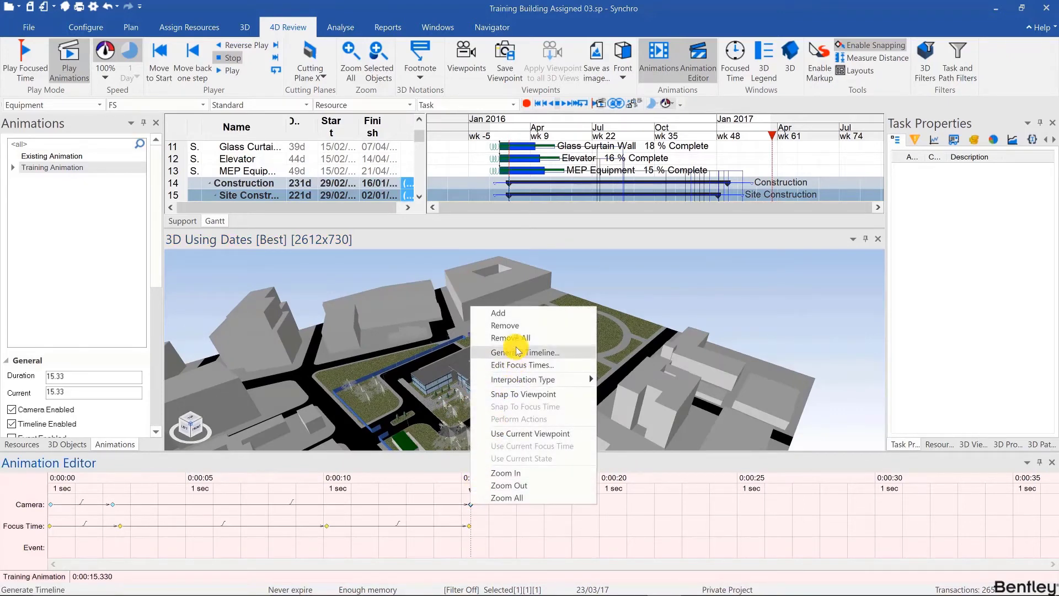
pyautogui.click(511, 434)
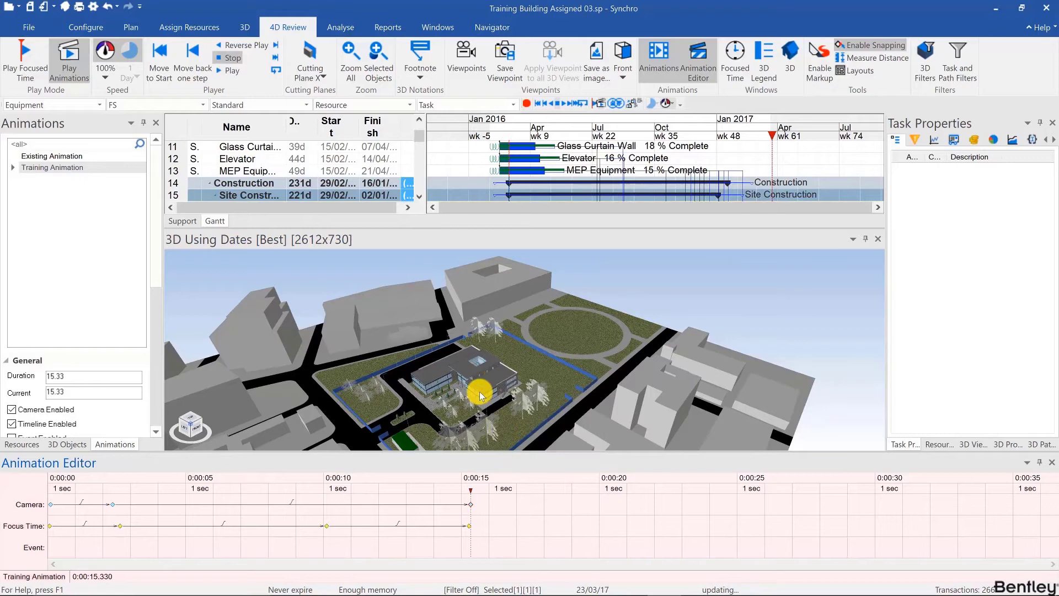
pyautogui.scroll(4, 491, 409)
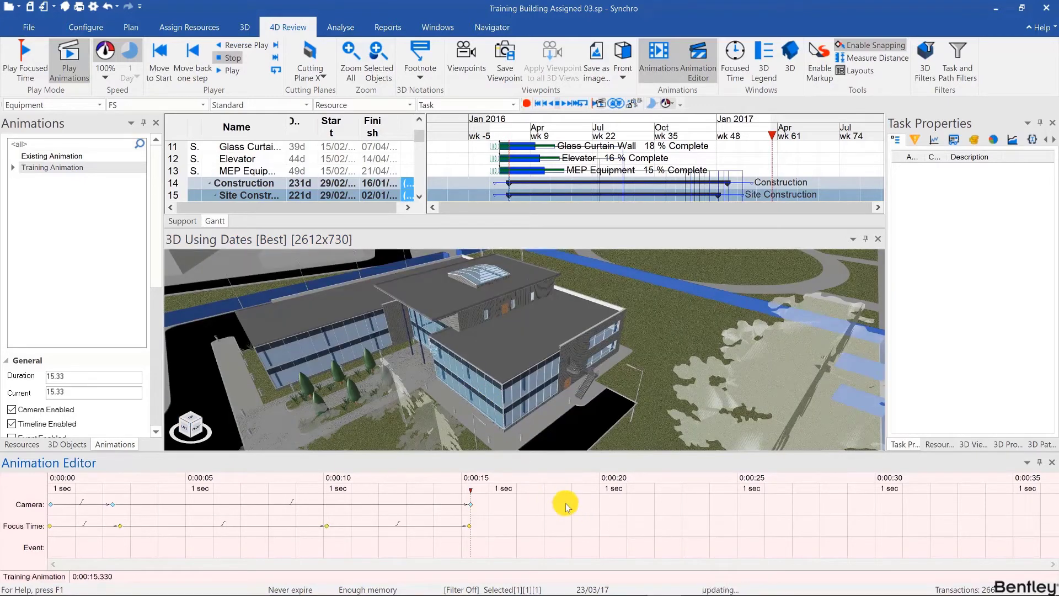
pyautogui.click(565, 503)
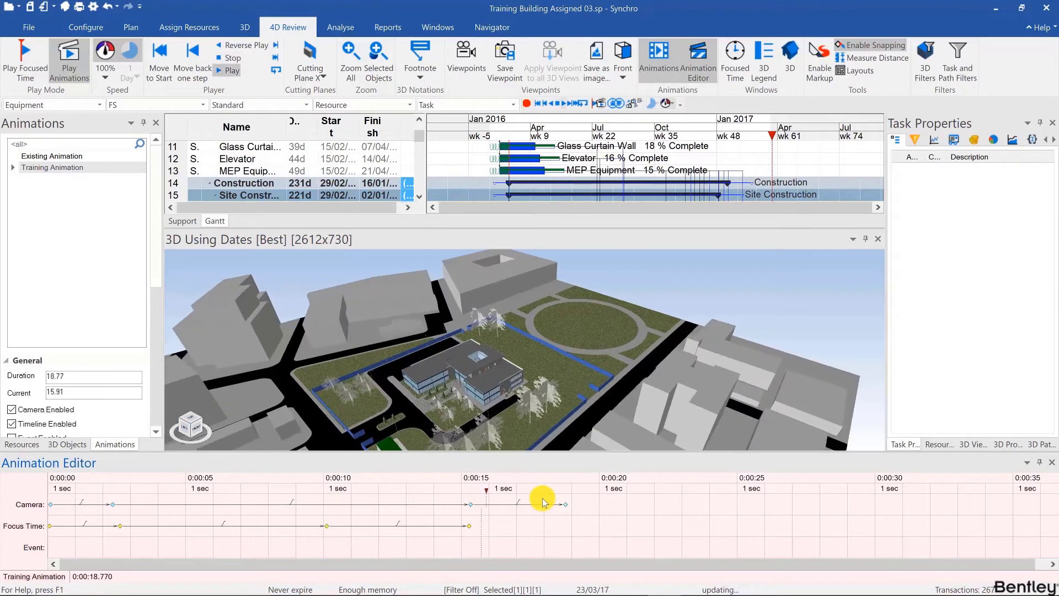
# Step: Set the 0:00:15 camera keyframe's interpolation type to Curve
pyautogui.rightClick(470, 505)
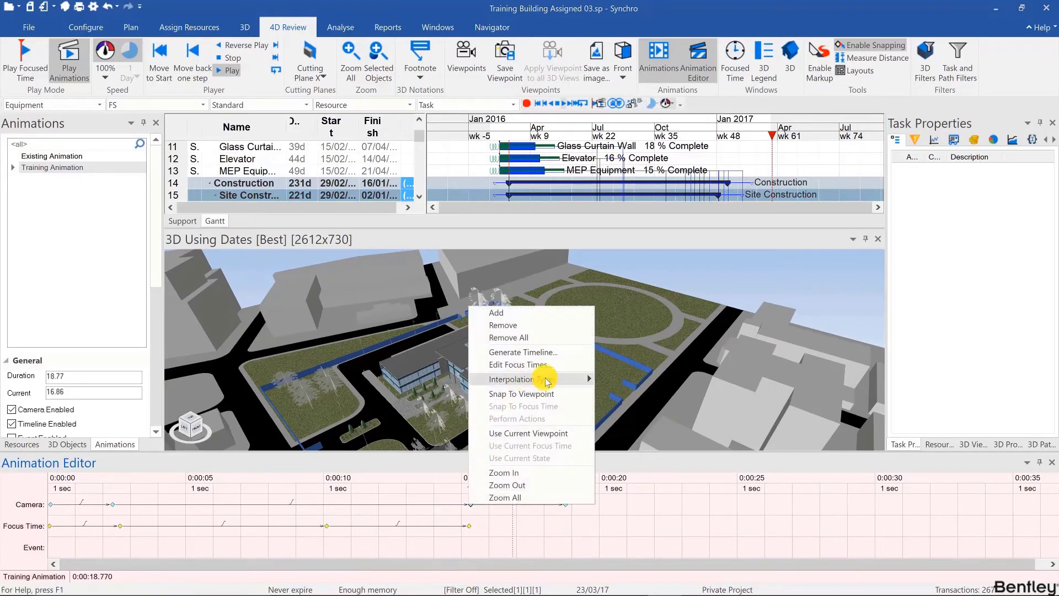
pyautogui.moveTo(538, 379)
pyautogui.click(620, 381)
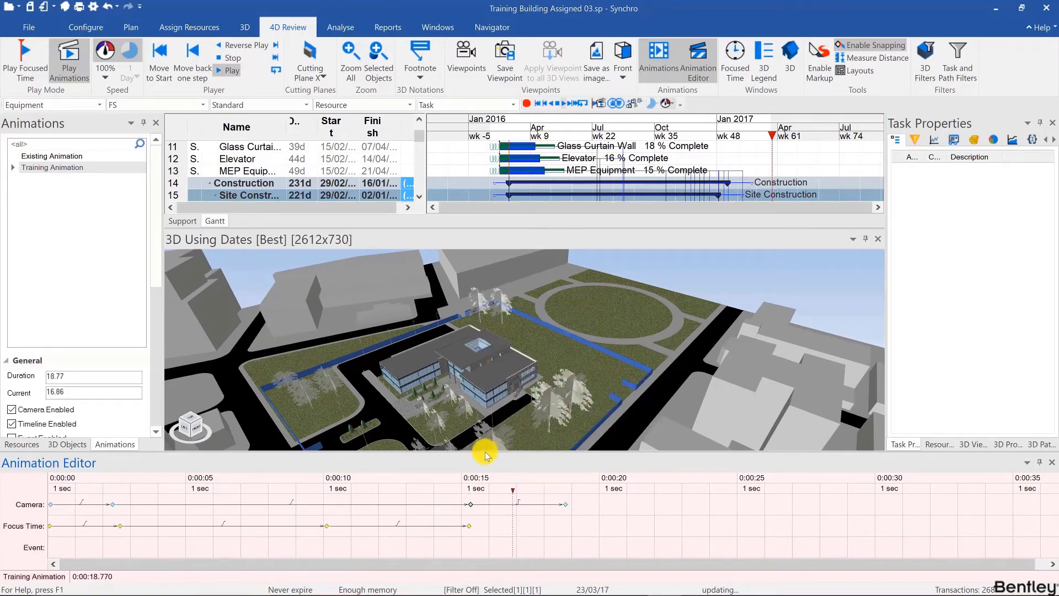
pyautogui.click(472, 490)
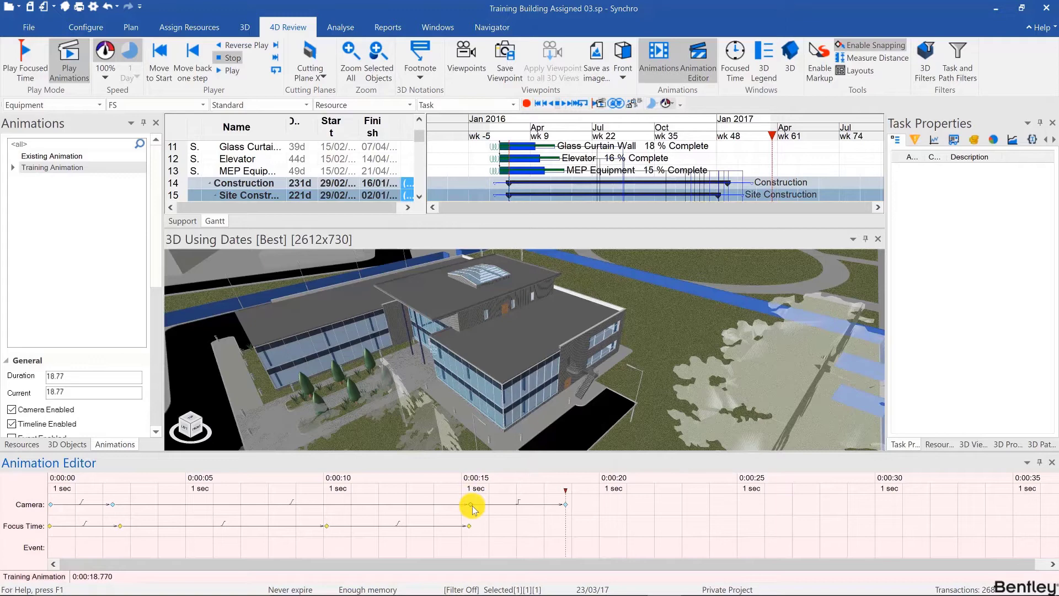
pyautogui.rightClick(472, 506)
pyautogui.moveTo(523, 381)
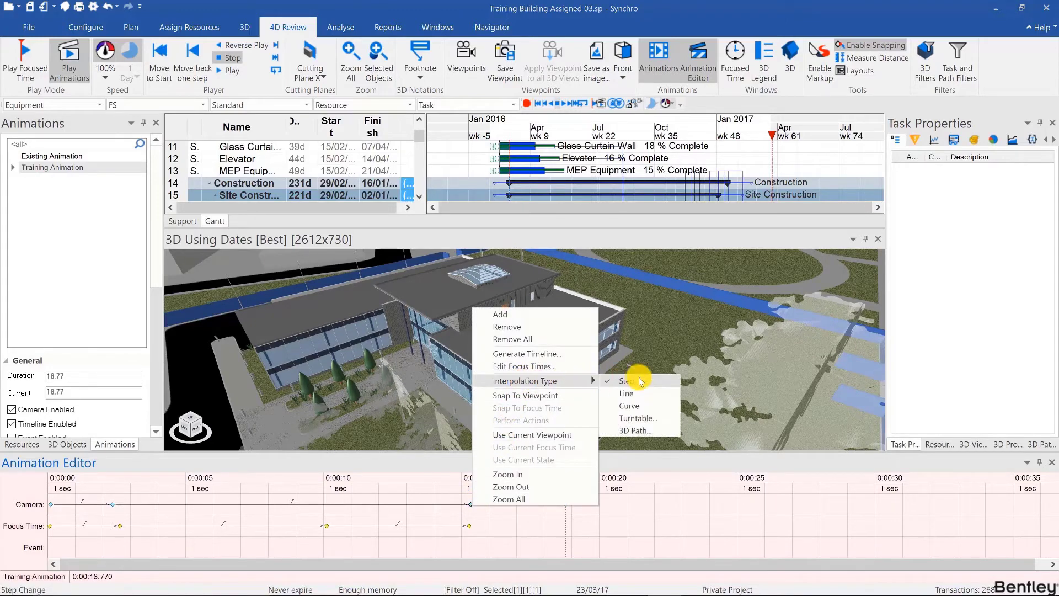
pyautogui.click(640, 405)
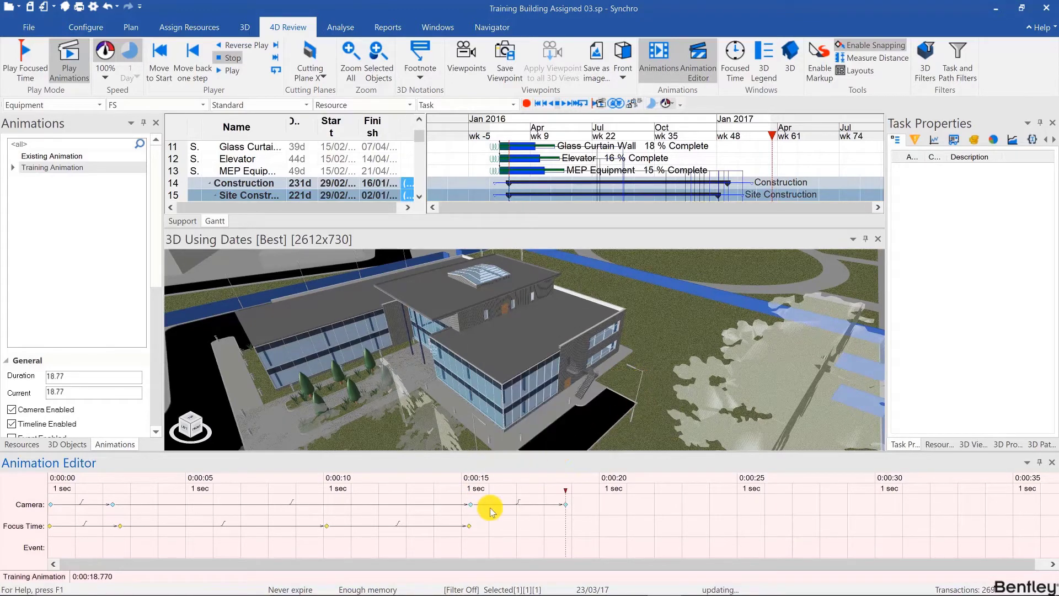
pyautogui.click(484, 490)
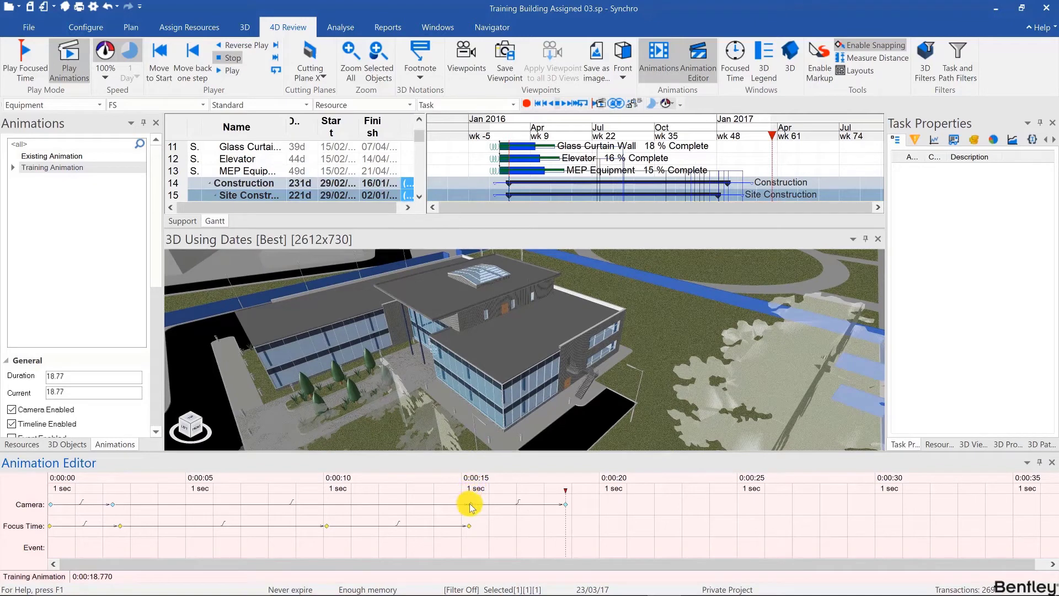
# Step: Add a camera keyframe at 0:00:18.77 via the Camera track's Add option
pyautogui.rightClick(472, 506)
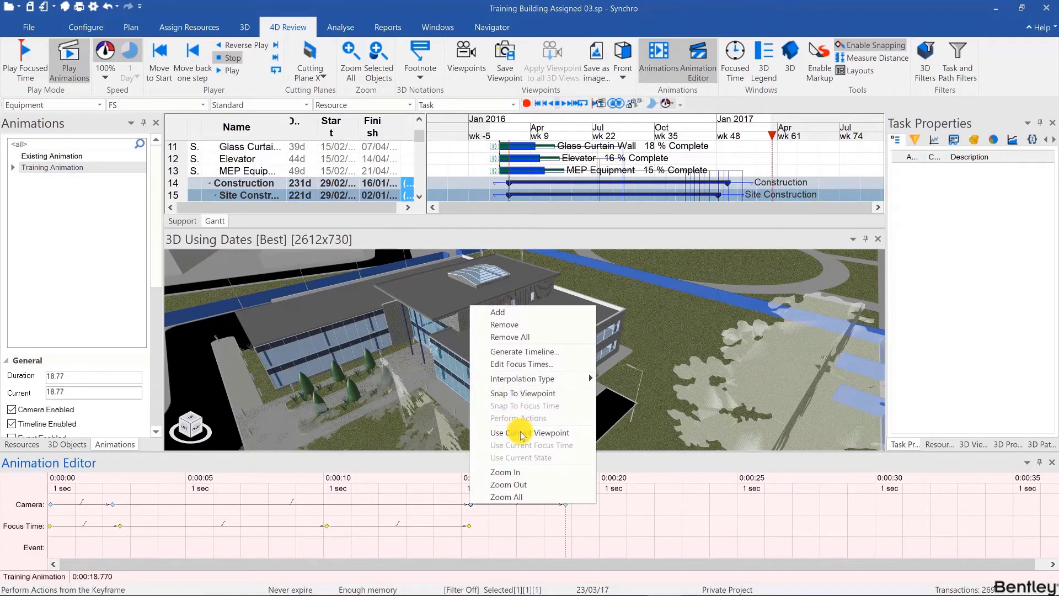
pyautogui.moveTo(549, 378)
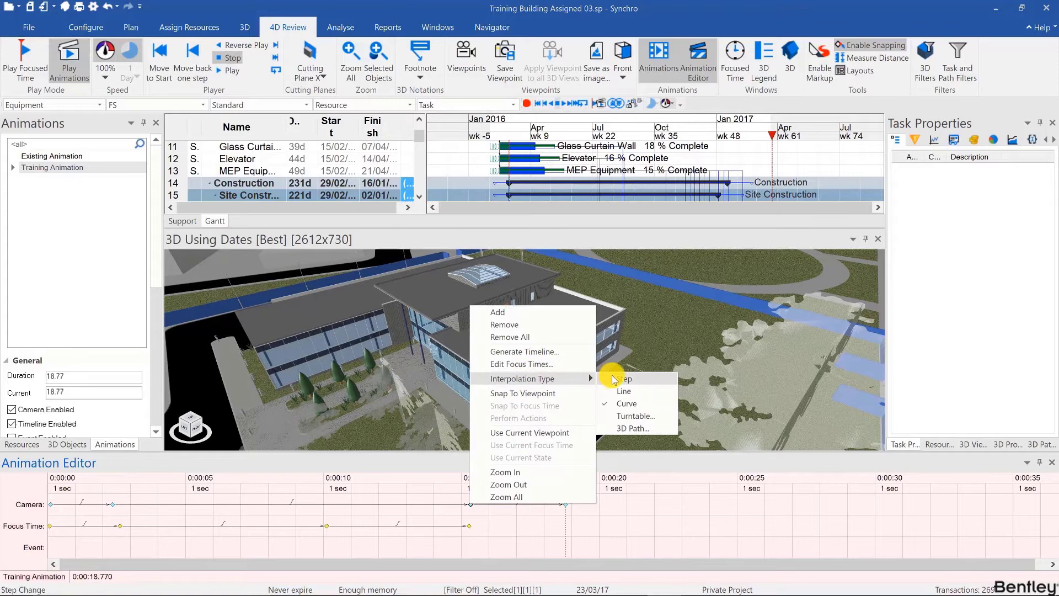
pyautogui.click(426, 353)
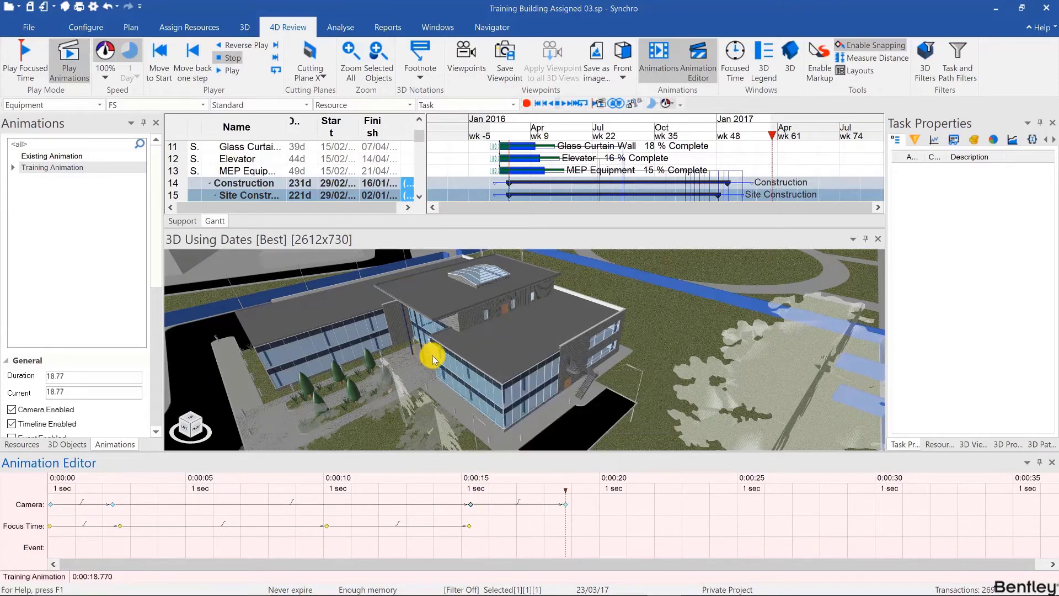
pyautogui.rightClick(471, 504)
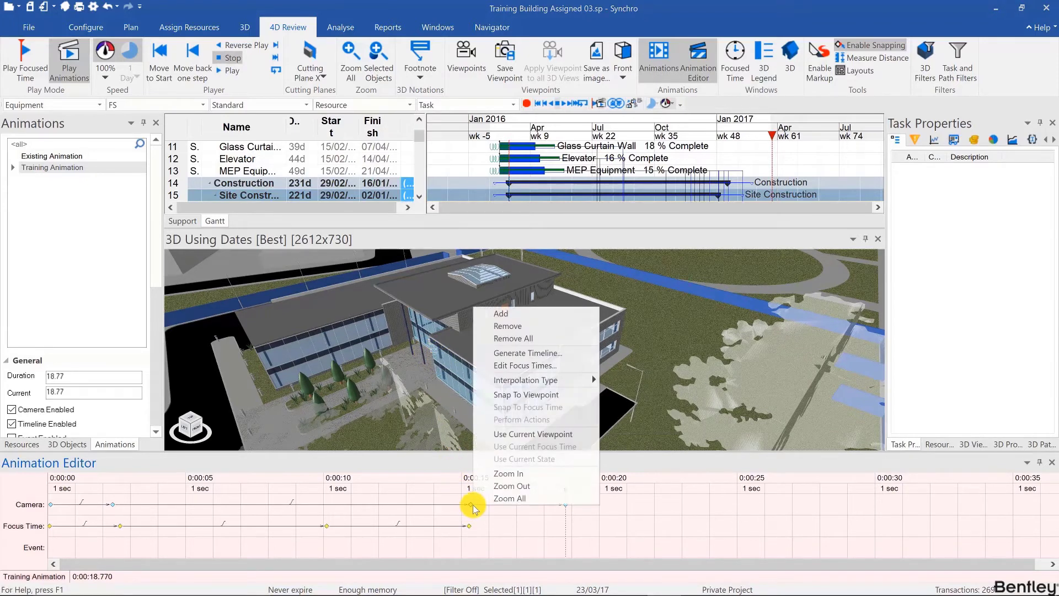
pyautogui.click(406, 382)
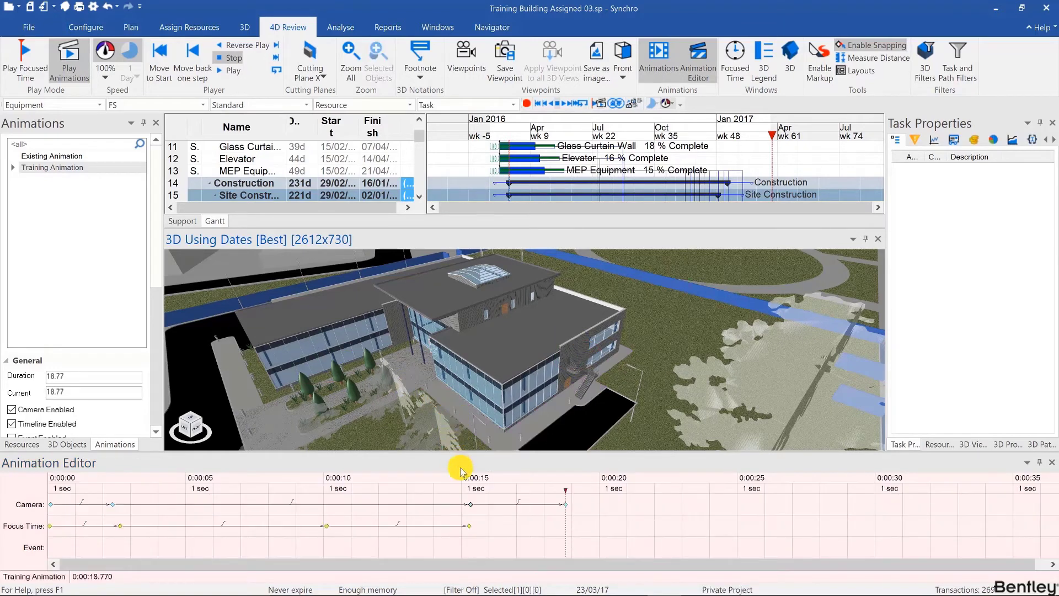
pyautogui.rightClick(470, 504)
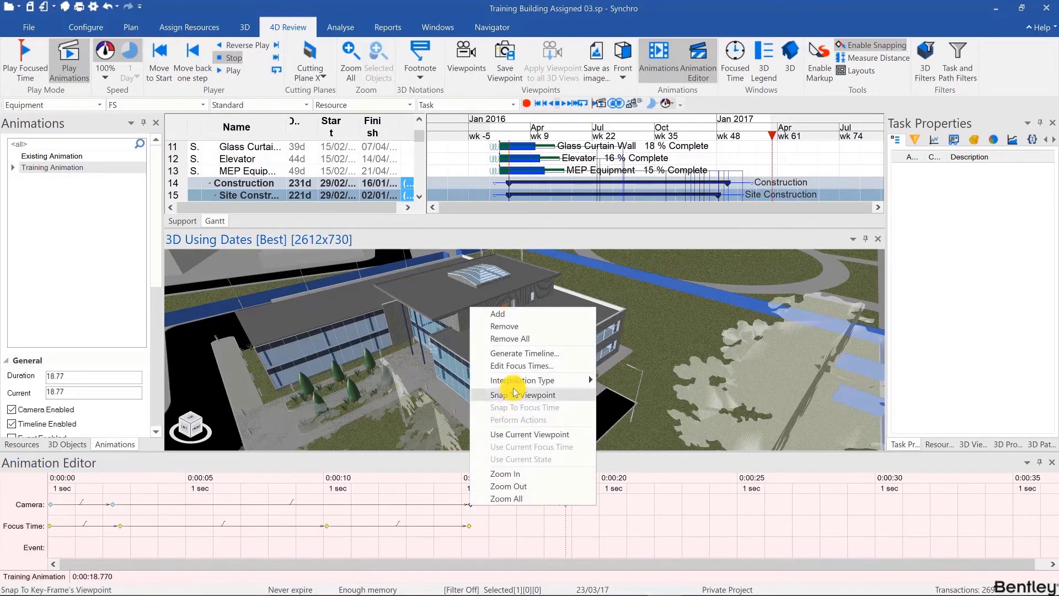
pyautogui.moveTo(573, 380)
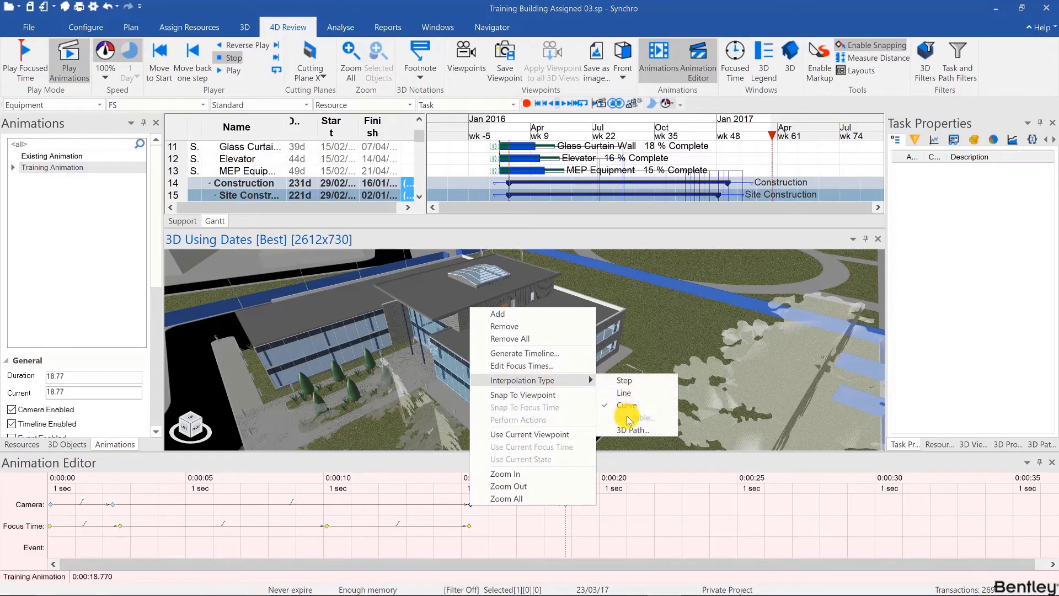
pyautogui.press('Return')
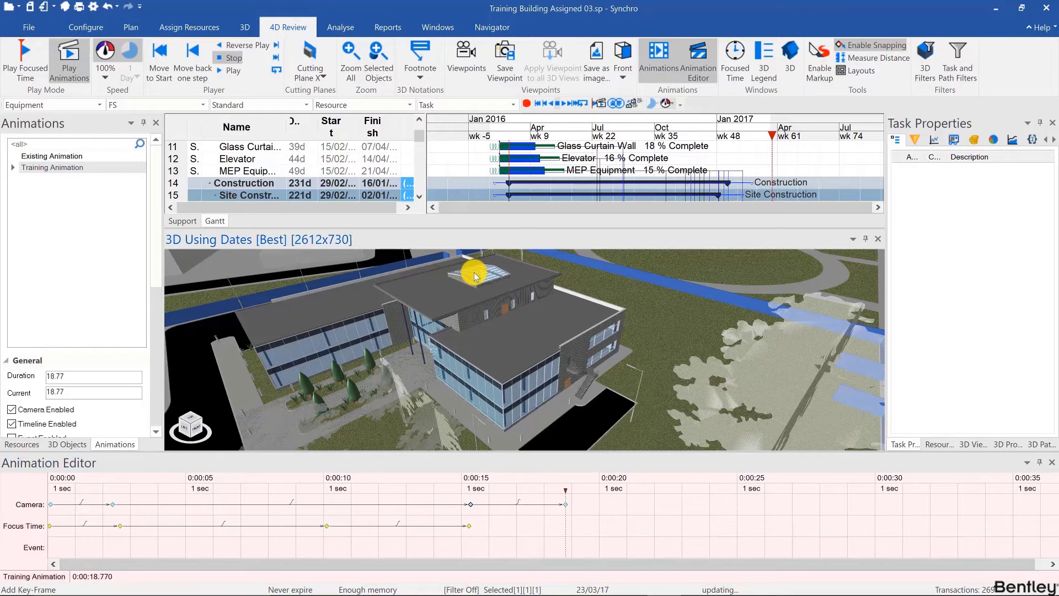
pyautogui.click(470, 525)
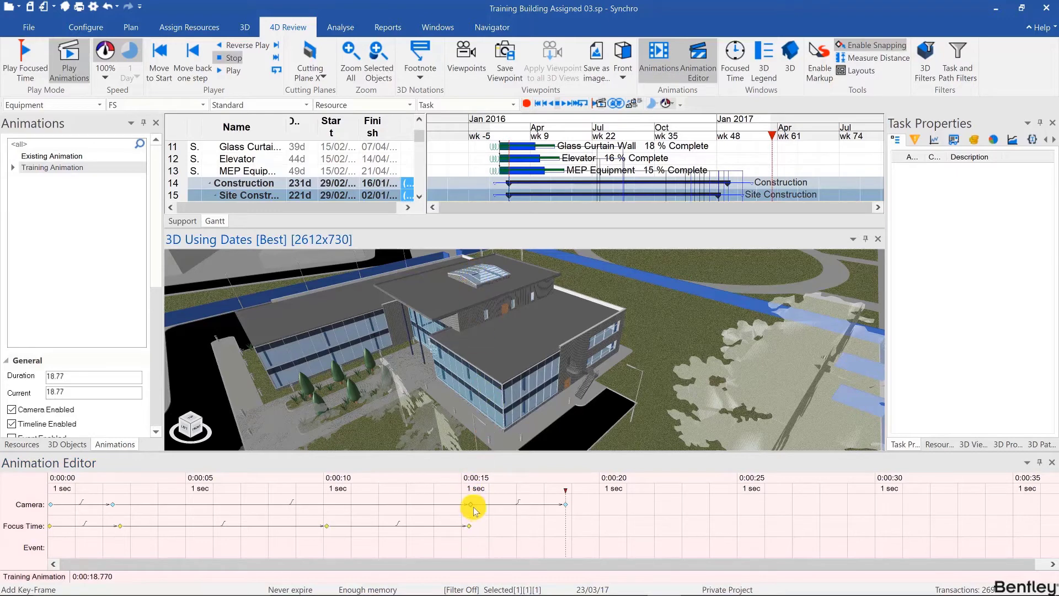
# Step: Give the 0:00:15 camera key a 180° counterclockwise Turntable interpolation and play from 0:00:15
pyautogui.rightClick(472, 506)
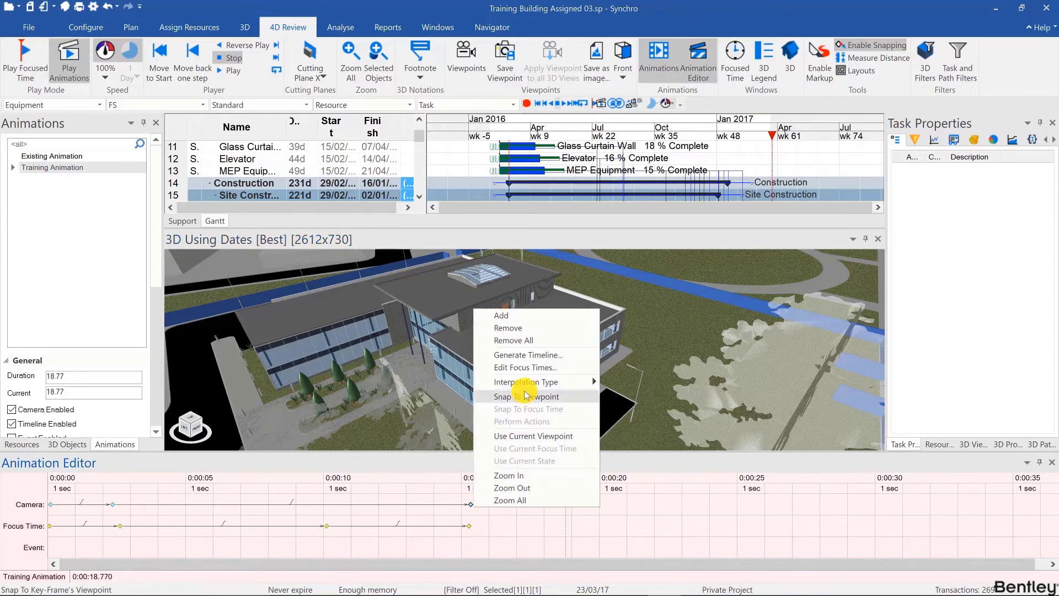
pyautogui.click(625, 425)
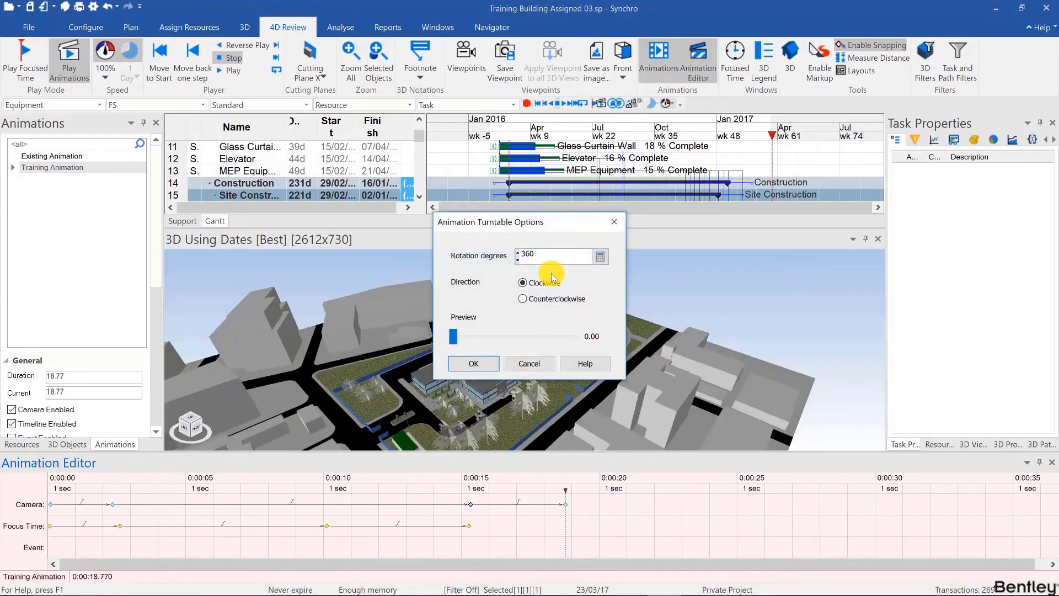
pyautogui.moveTo(455, 336); pyautogui.dragTo(521, 336)
pyautogui.click(524, 298)
pyautogui.doubleClick(540, 254)
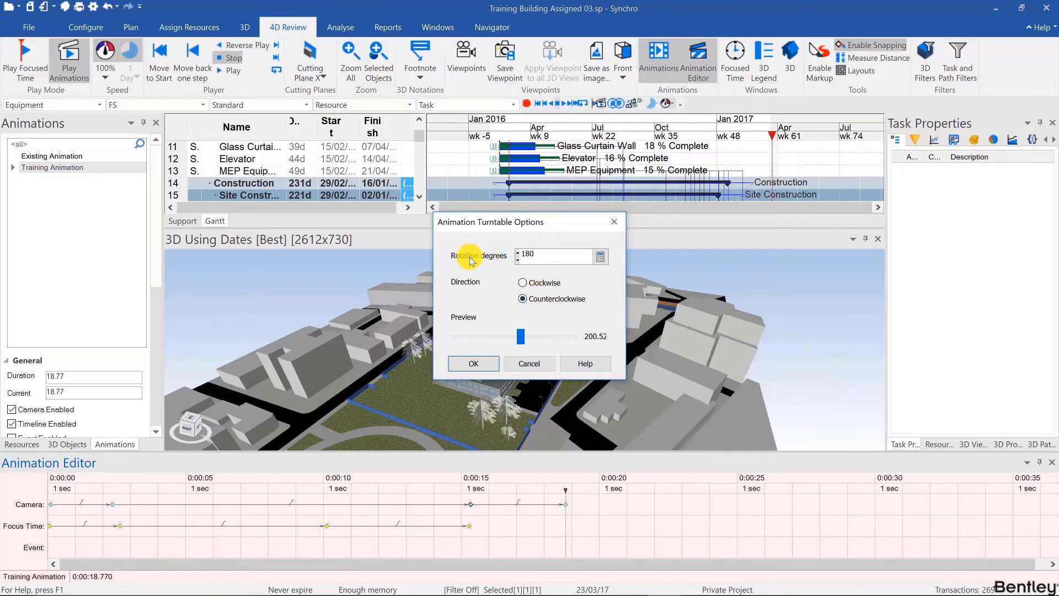
pyautogui.click(473, 362)
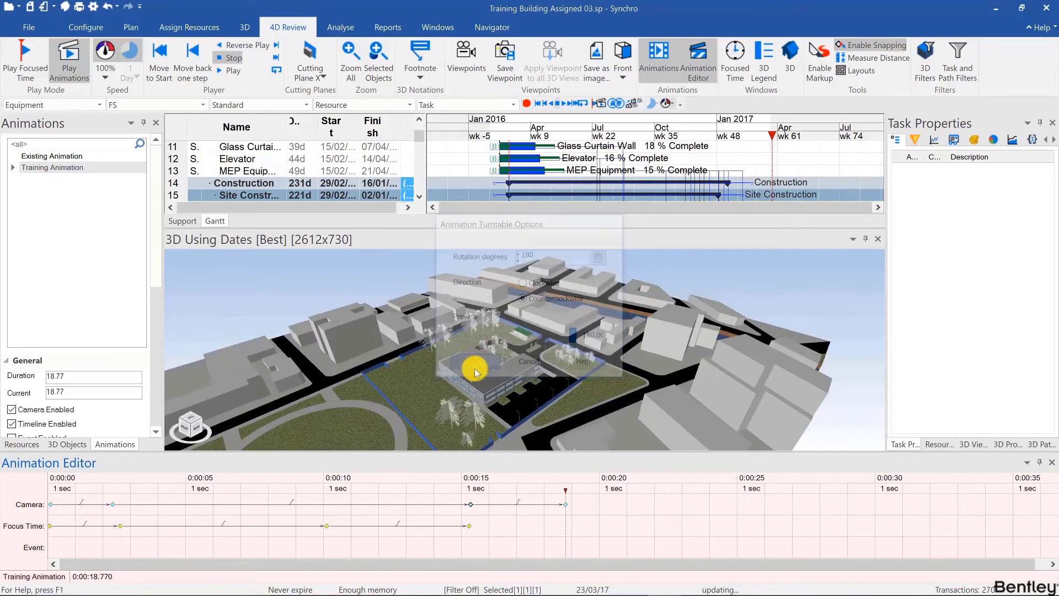
pyautogui.click(478, 491)
pyautogui.press('space')
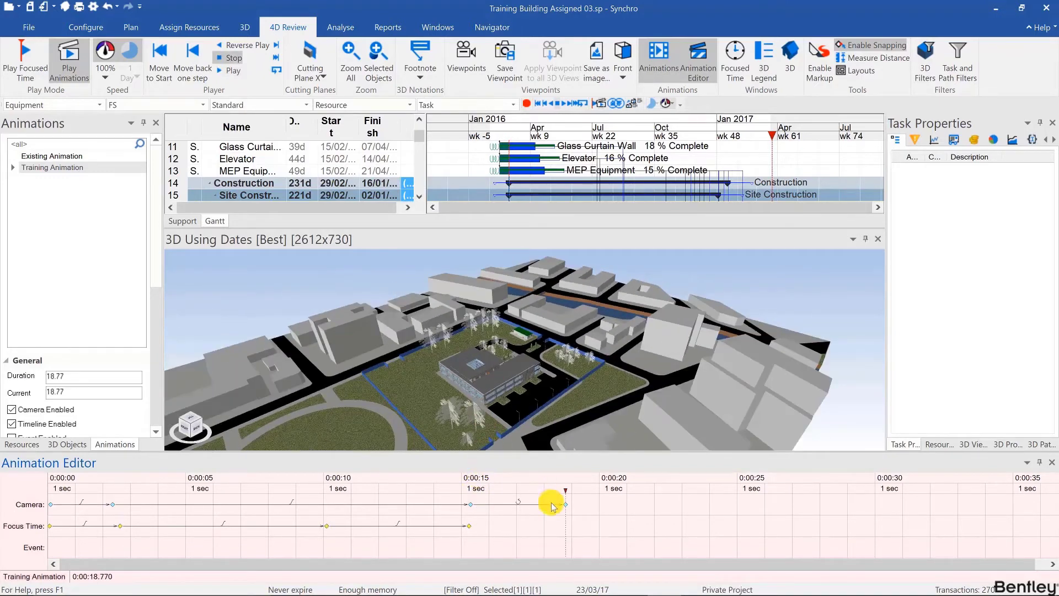
# Step: Drag the final camera keyframe to about 0:00:21 and preview the turntable from 0:00:15
pyautogui.moveTo(575, 504); pyautogui.dragTo(627, 507)
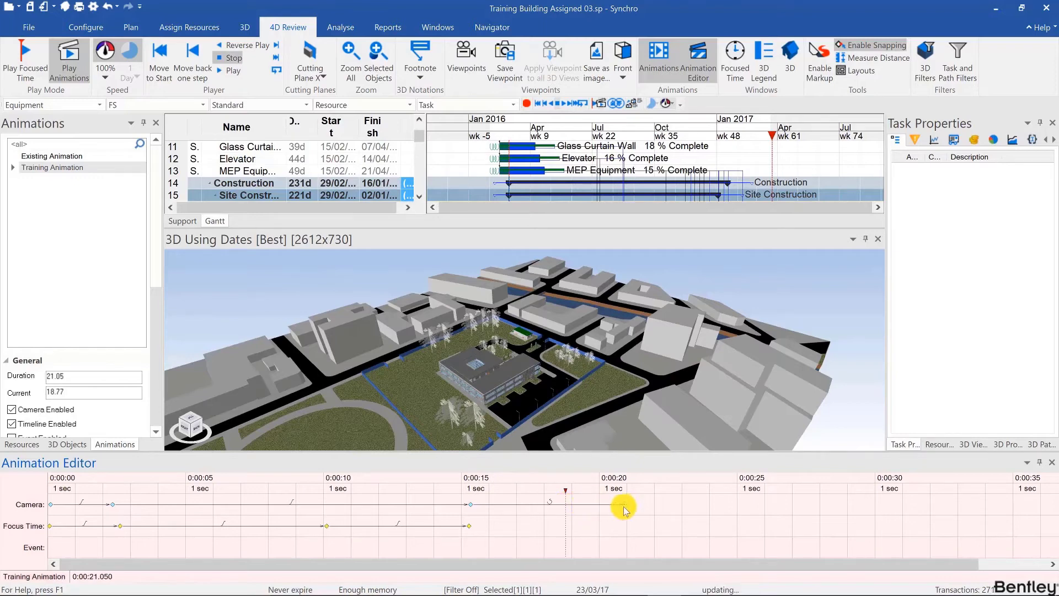
pyautogui.click(474, 490)
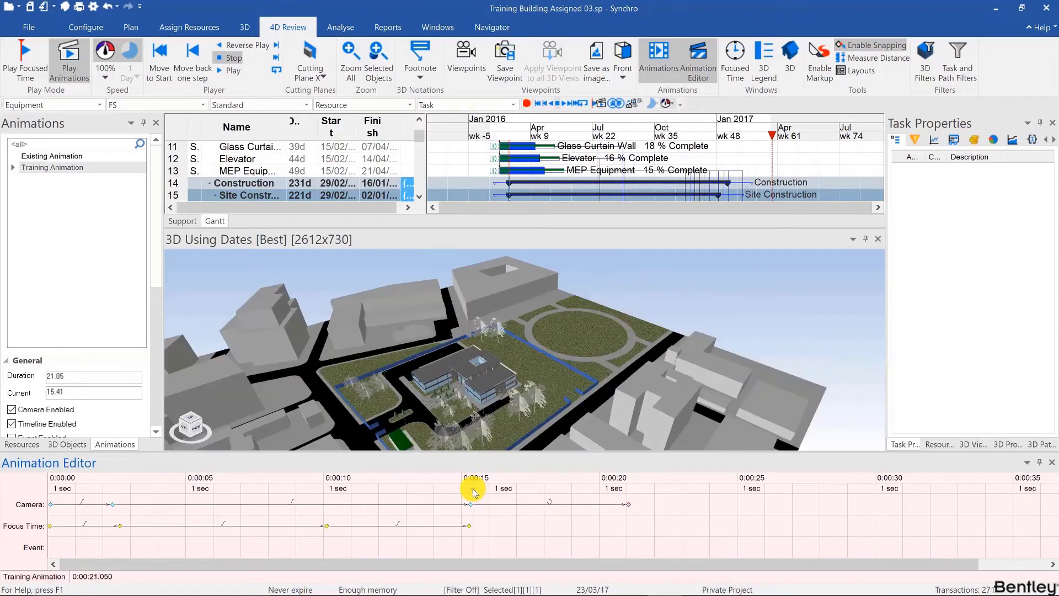
pyautogui.press('space')
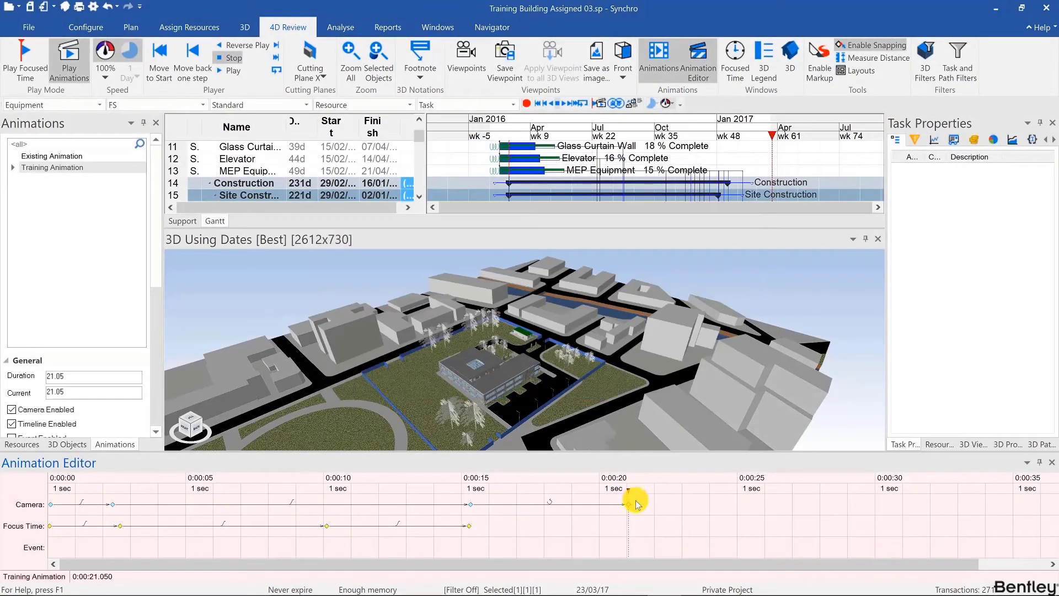
# Step: Remove all keyframes from both the Camera and Focus Time tracks, leaving the site empty
pyautogui.rightClick(636, 504)
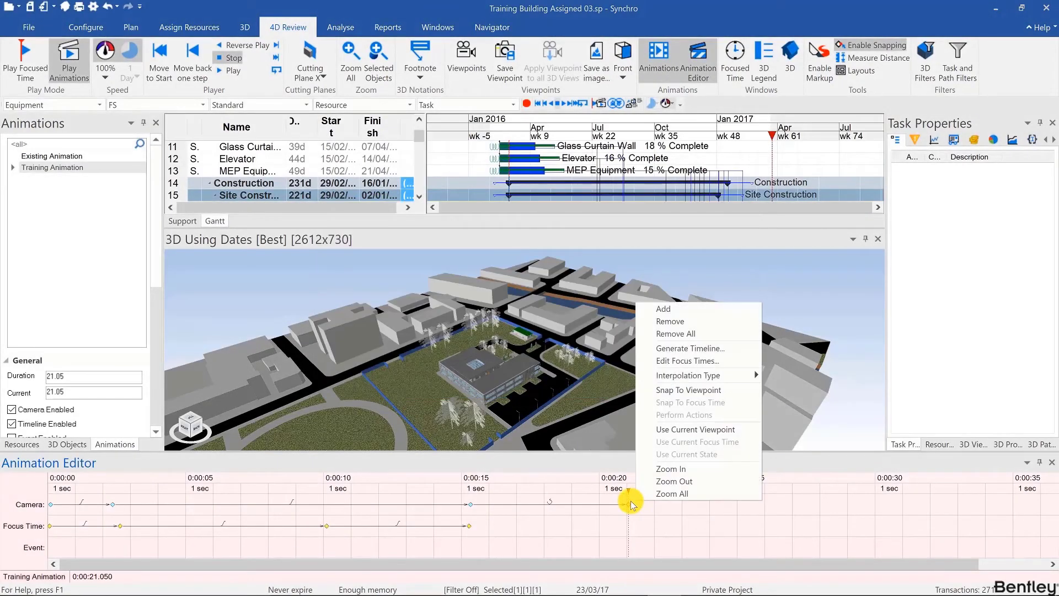
pyautogui.click(675, 333)
pyautogui.rightClick(585, 522)
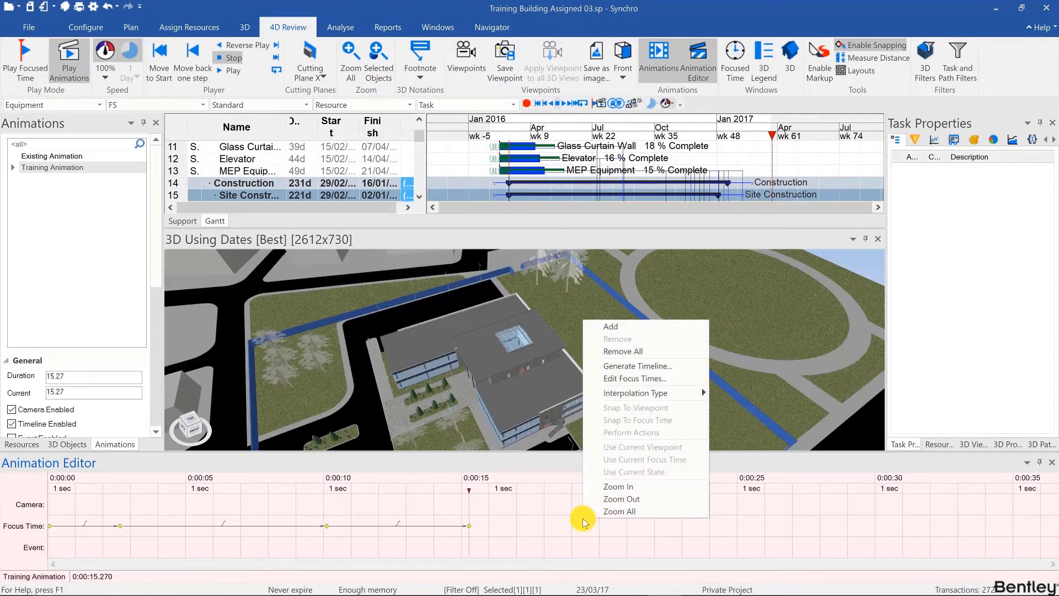
pyautogui.click(640, 349)
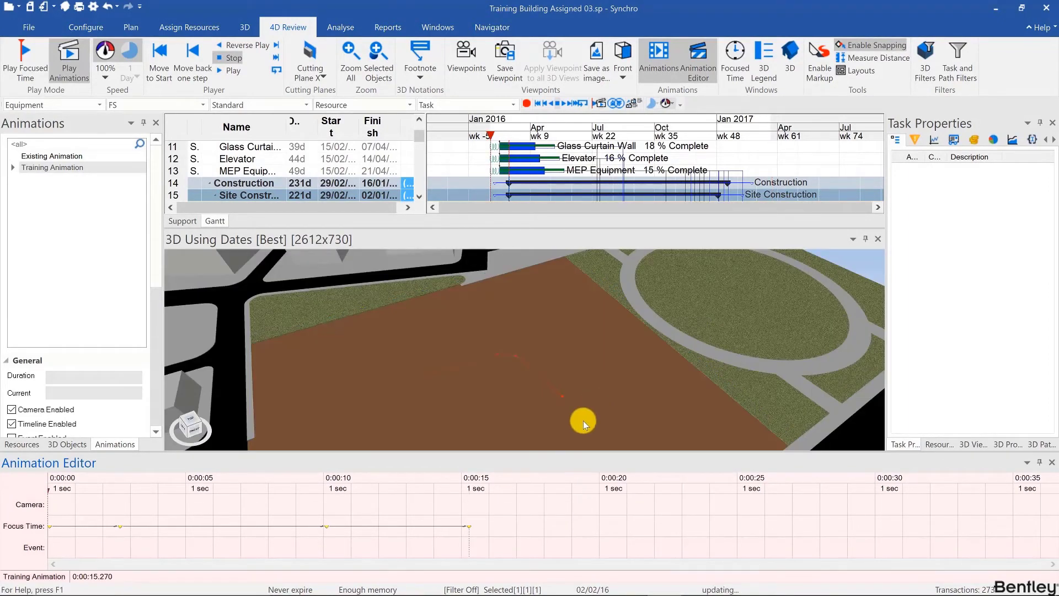
pyautogui.moveTo(540, 382); pyautogui.dragTo(549, 372)
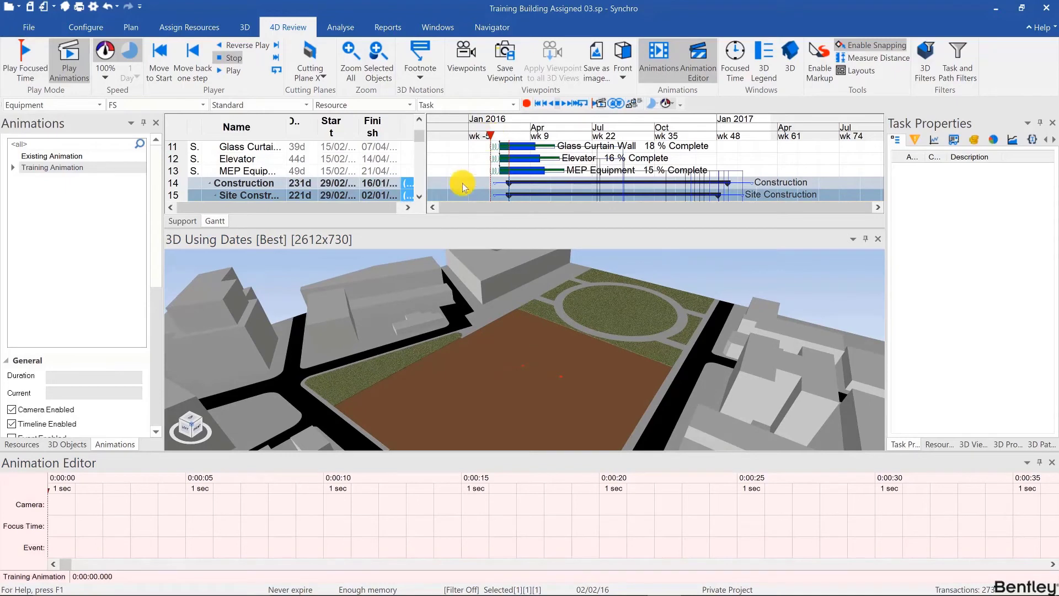
# Step: Add focus-time keys at the animation start and for March 2017, ending at 0:00:20
pyautogui.click(54, 526)
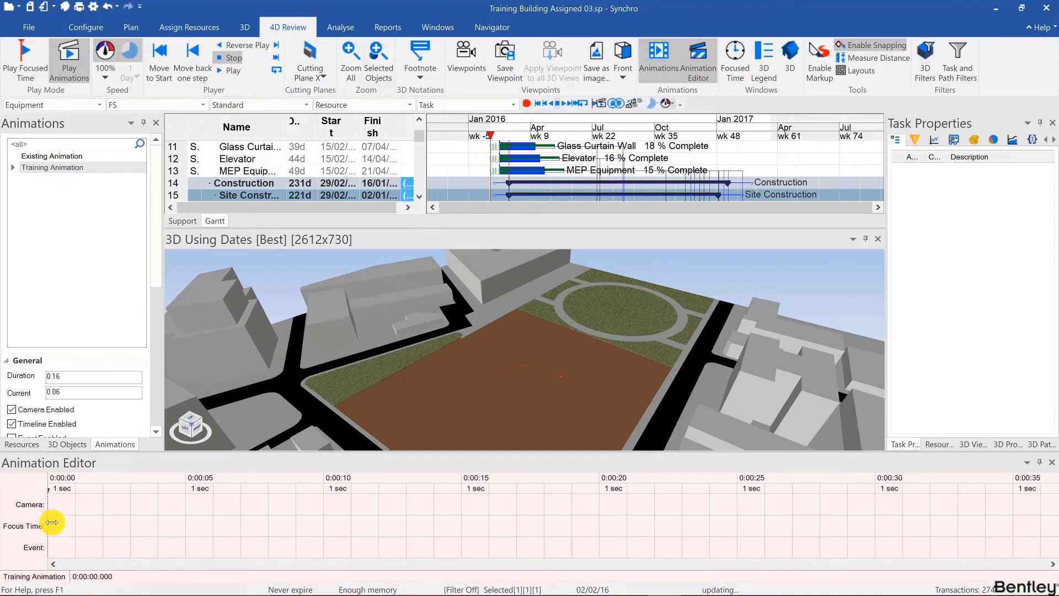
pyautogui.click(769, 137)
pyautogui.click(597, 526)
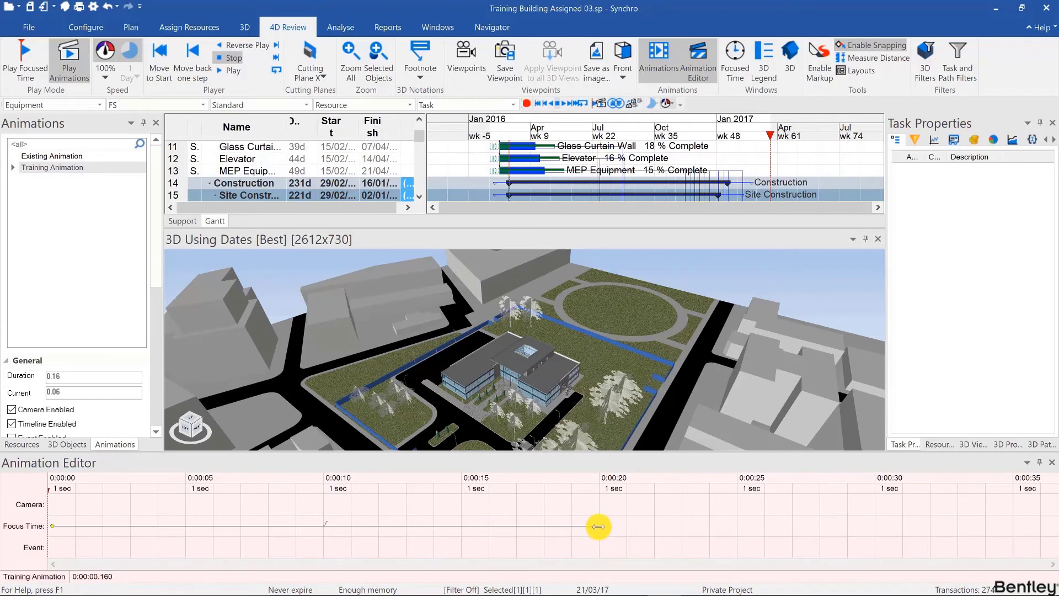
pyautogui.moveTo(599, 526); pyautogui.dragTo(598, 527)
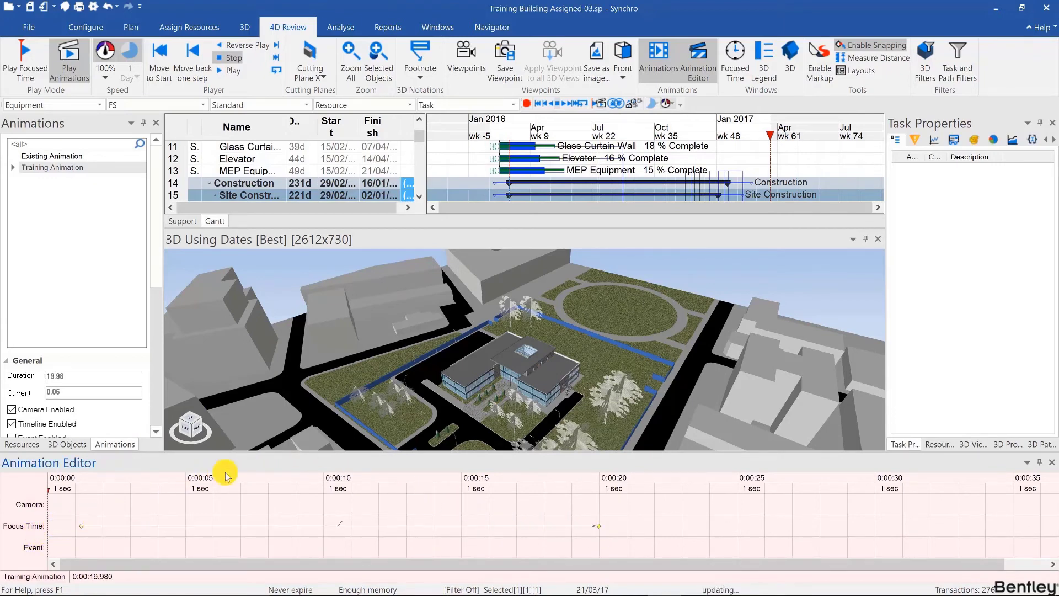
# Step: Orbit and zoom the 3D view to a wide opening shot of the building site
pyautogui.moveTo(474, 393); pyautogui.dragTo(501, 356)
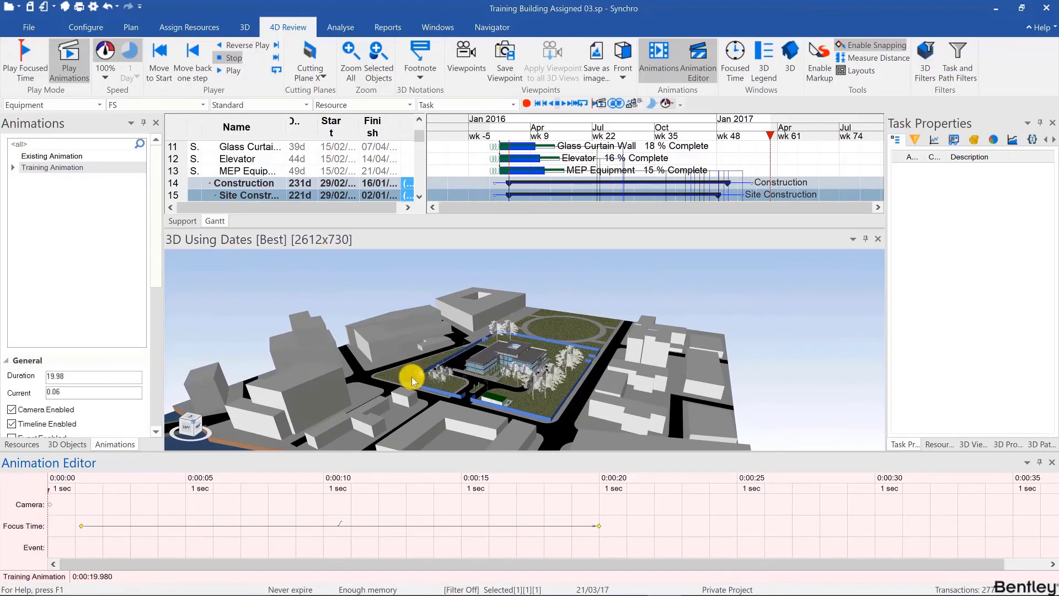
pyautogui.scroll(5, 503, 355)
pyautogui.scroll(-5, 507, 342)
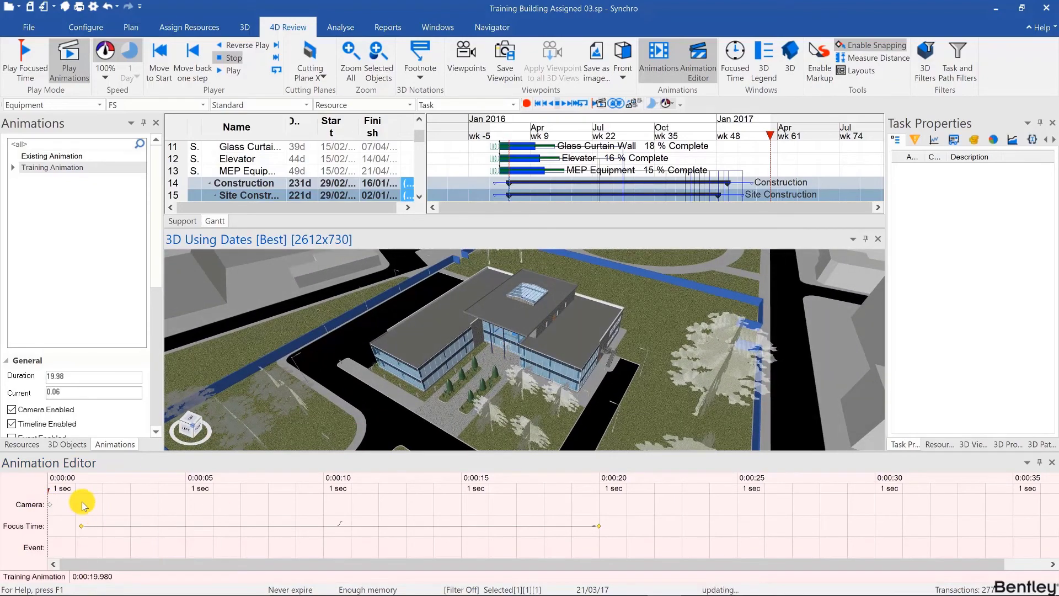
# Step: Extend the opening camera key to about one second and frame a closer view at 0:00:10.78
pyautogui.moveTo(81, 501)
pyautogui.mouseDown()
pyautogui.moveTo(73, 490)
pyautogui.moveTo(334, 499)
pyautogui.mouseUp()
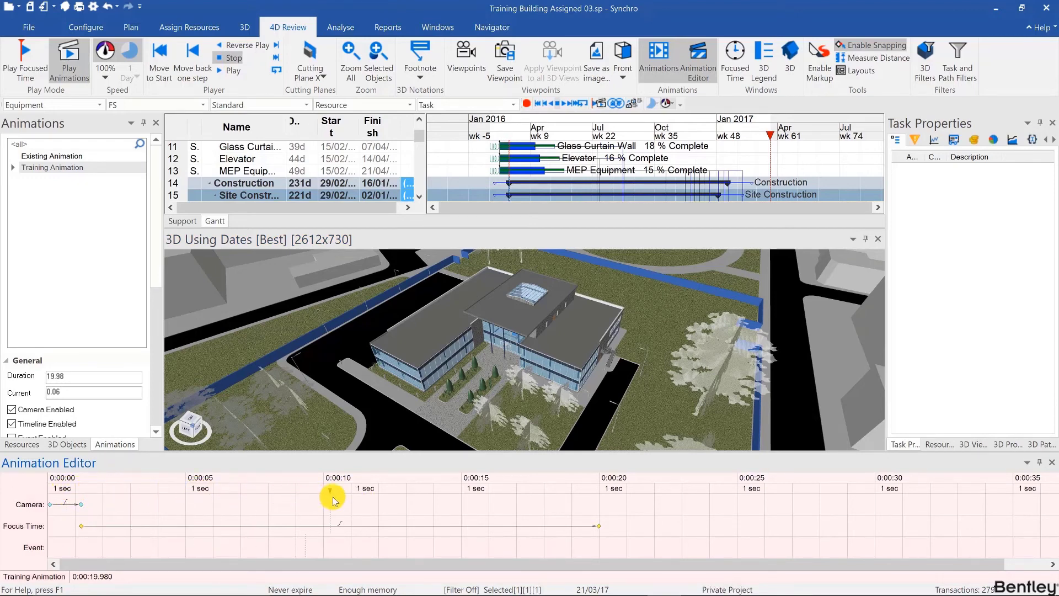
pyautogui.click(345, 497)
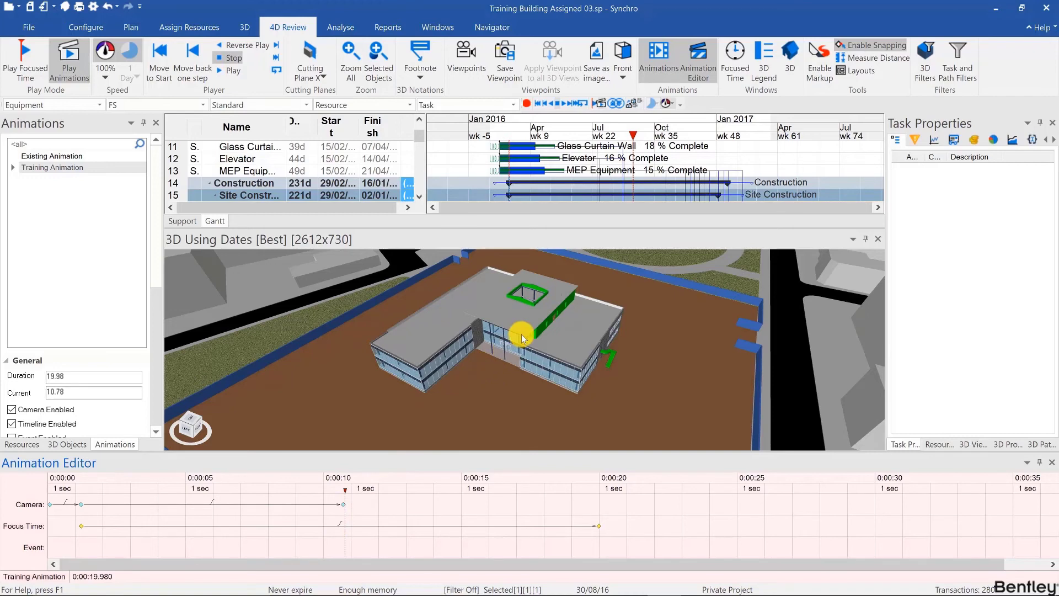
pyautogui.moveTo(521, 334); pyautogui.dragTo(484, 353)
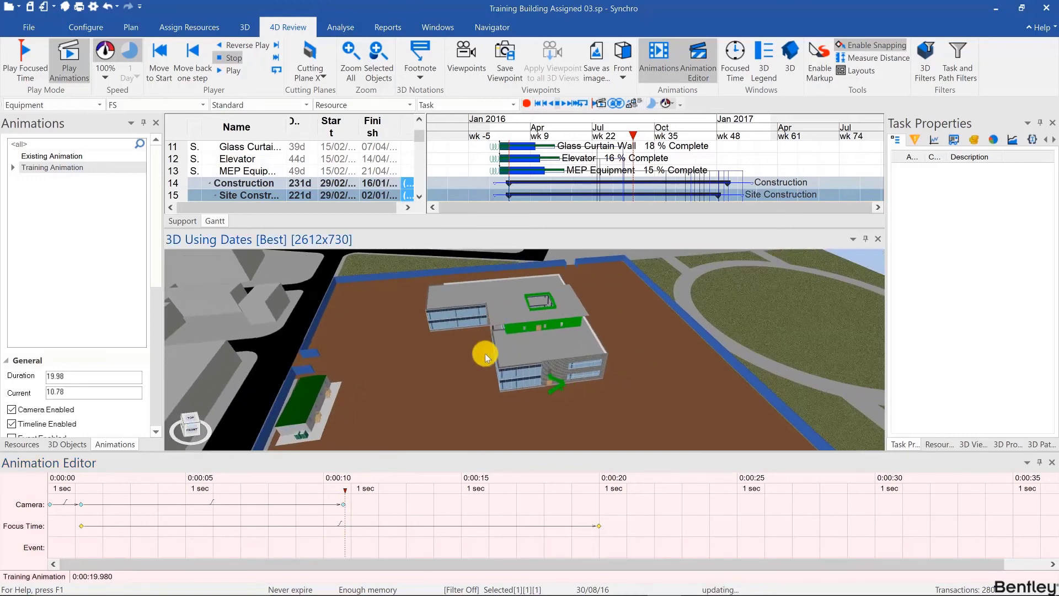
# Step: Add a camera key at about 0:00:11 and a focus-time key at about 0:00:10.8
pyautogui.doubleClick(373, 504)
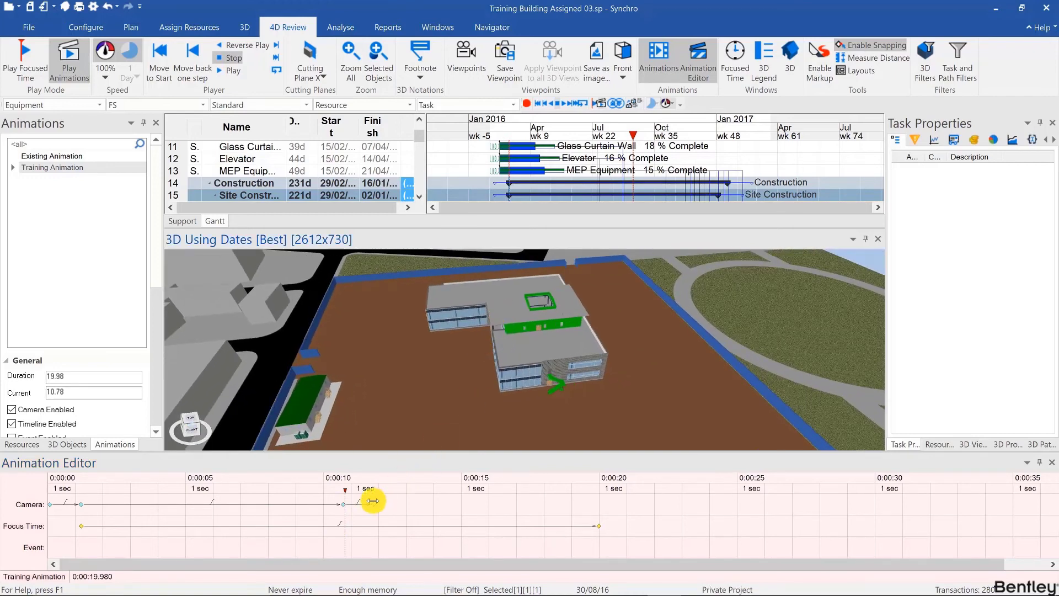
pyautogui.doubleClick(344, 525)
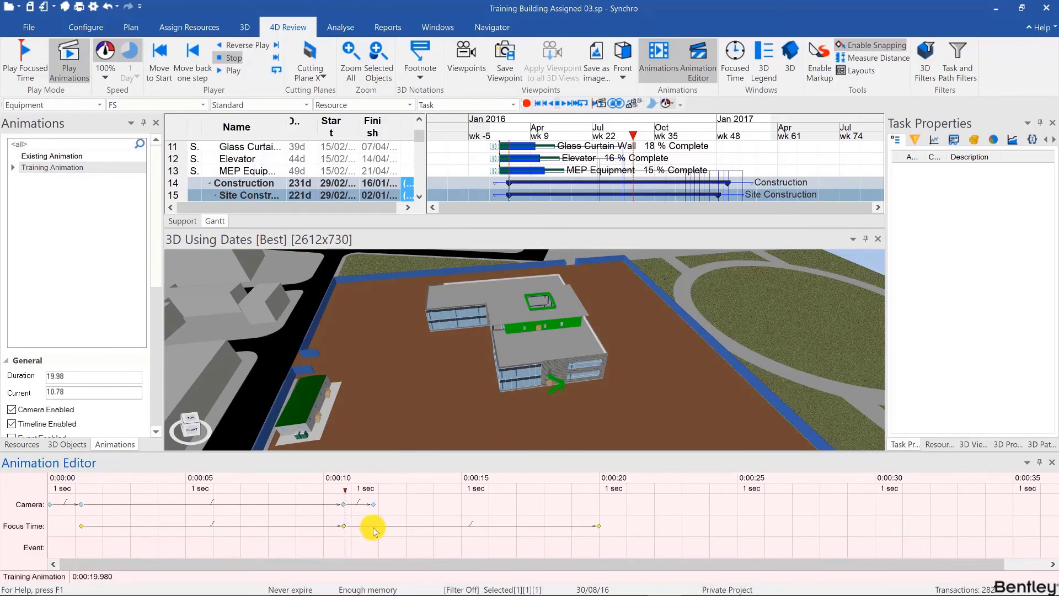
pyautogui.click(79, 489)
pyautogui.click(59, 489)
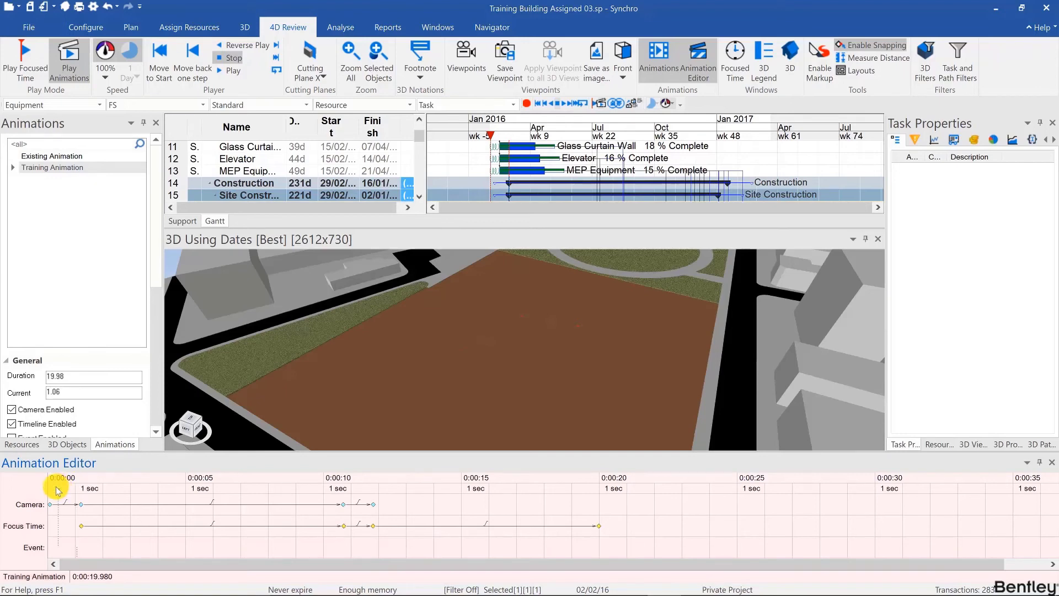